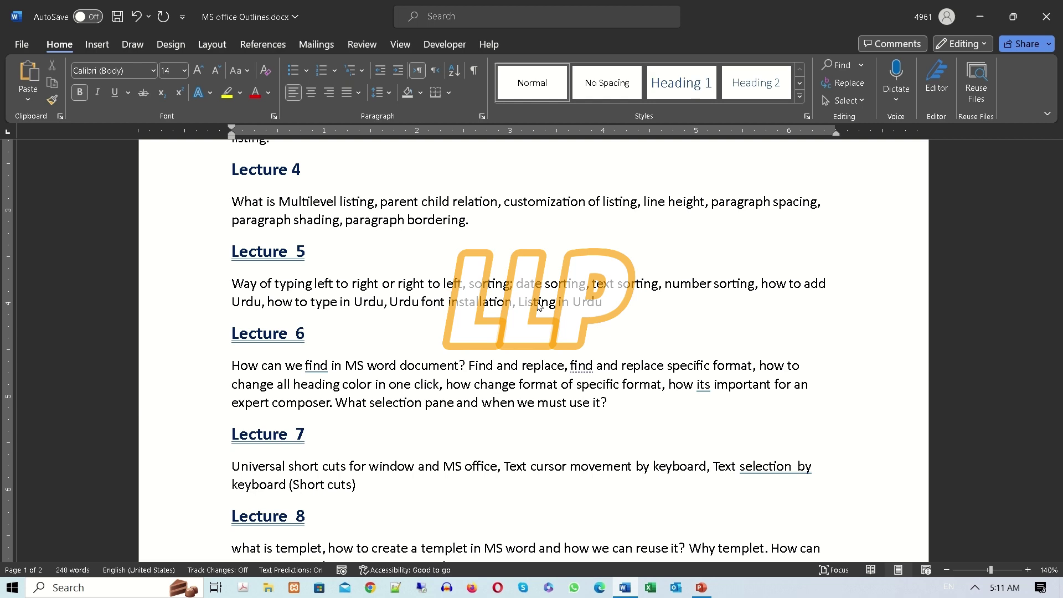
Open intro.docx from the recent documents list.
scroll(538, 306, "down", 1)
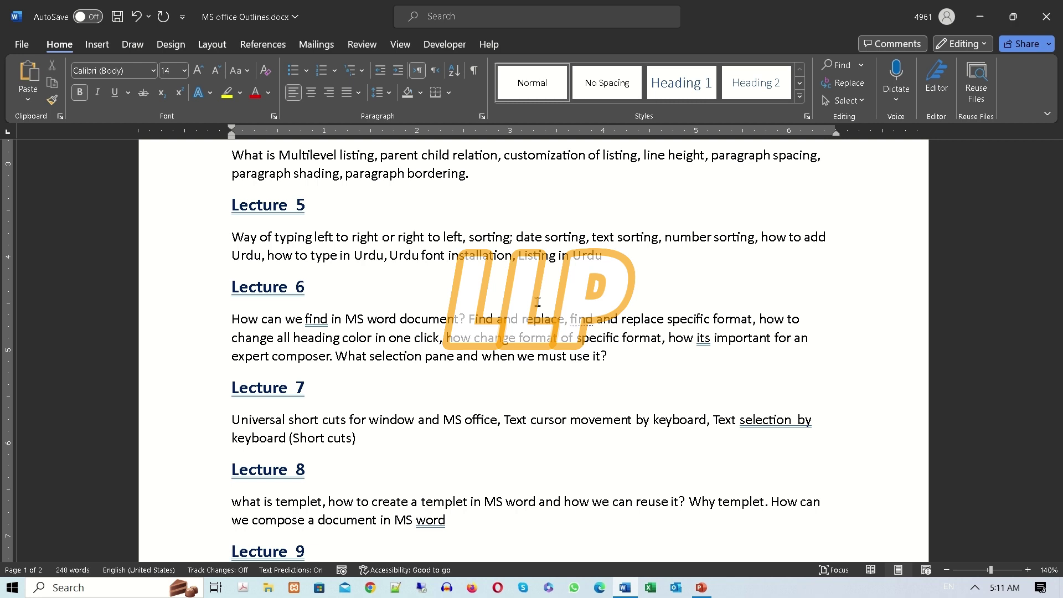
left_click(13, 45)
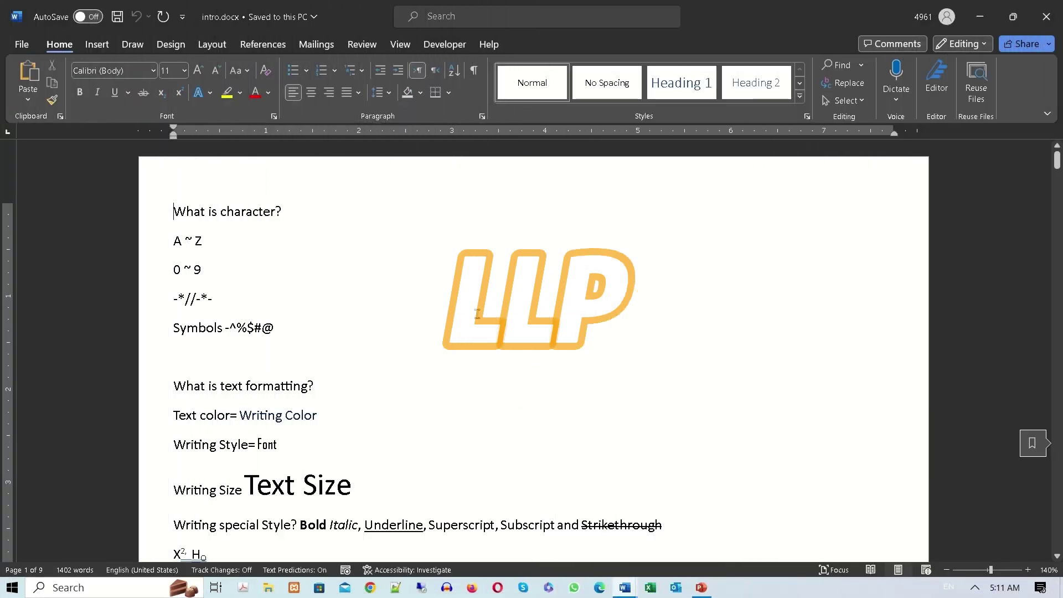
Add a 'Templates' line at the end of the notes, followed by an empty line.
key("ctrl+End")
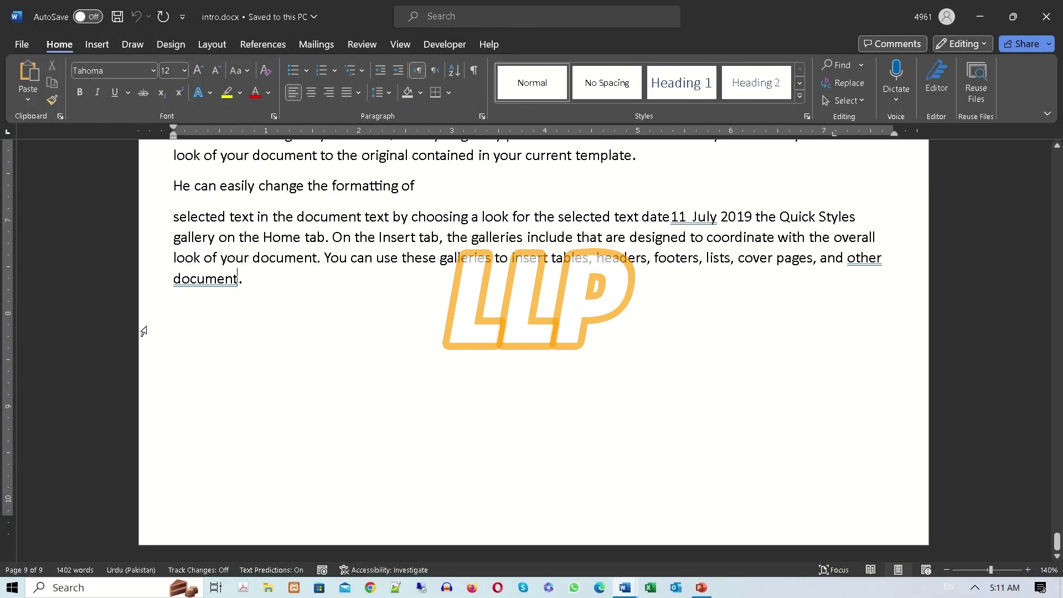
key("Return")
key("Return")
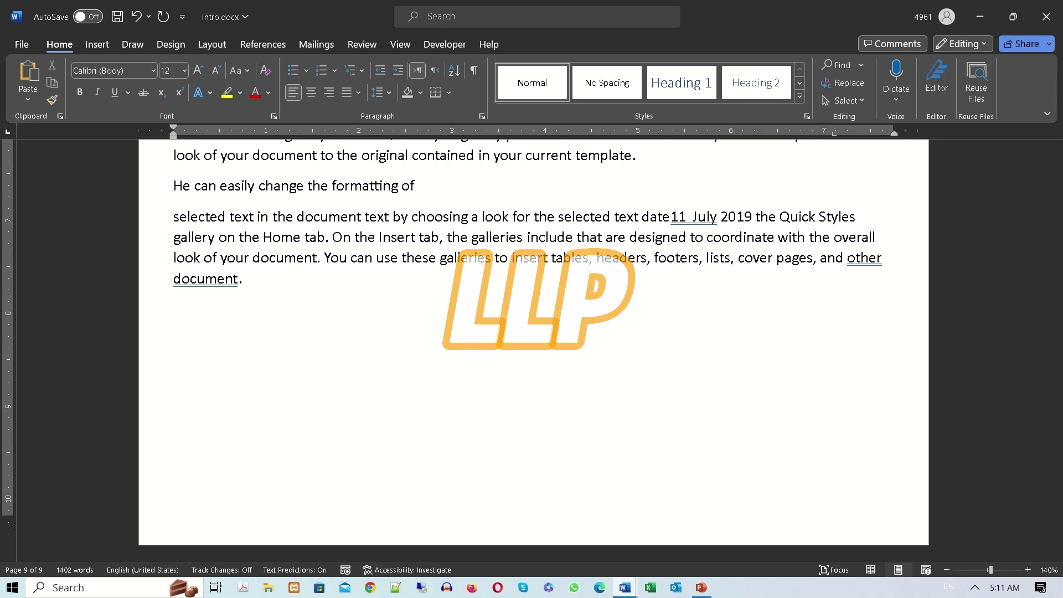
type("templates")
key("Return")
Look briefly at the New templates page, then return to the notes.
left_click(19, 47)
left_click(40, 106)
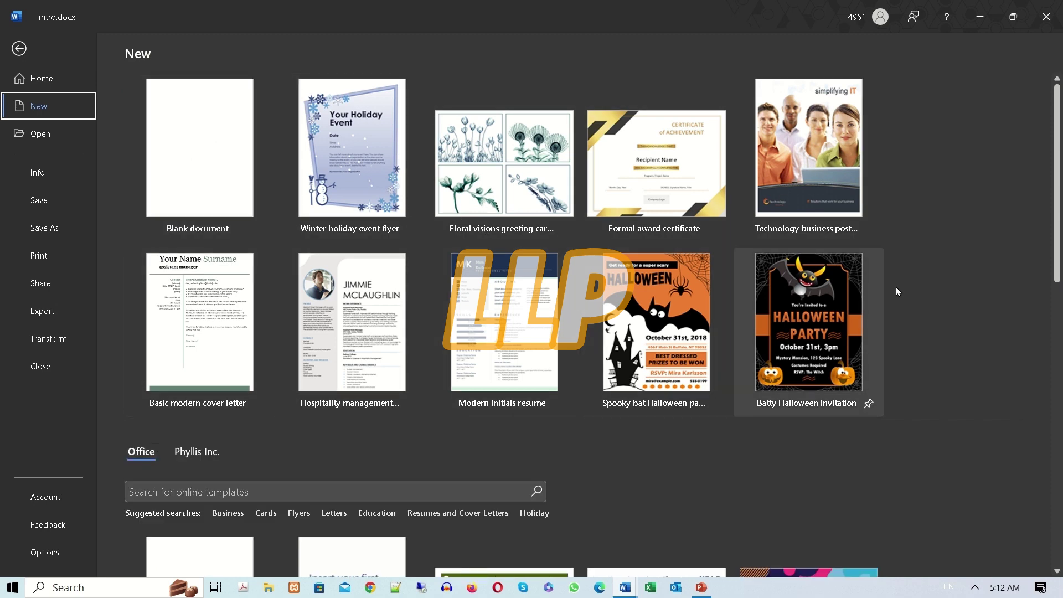
left_click(18, 49)
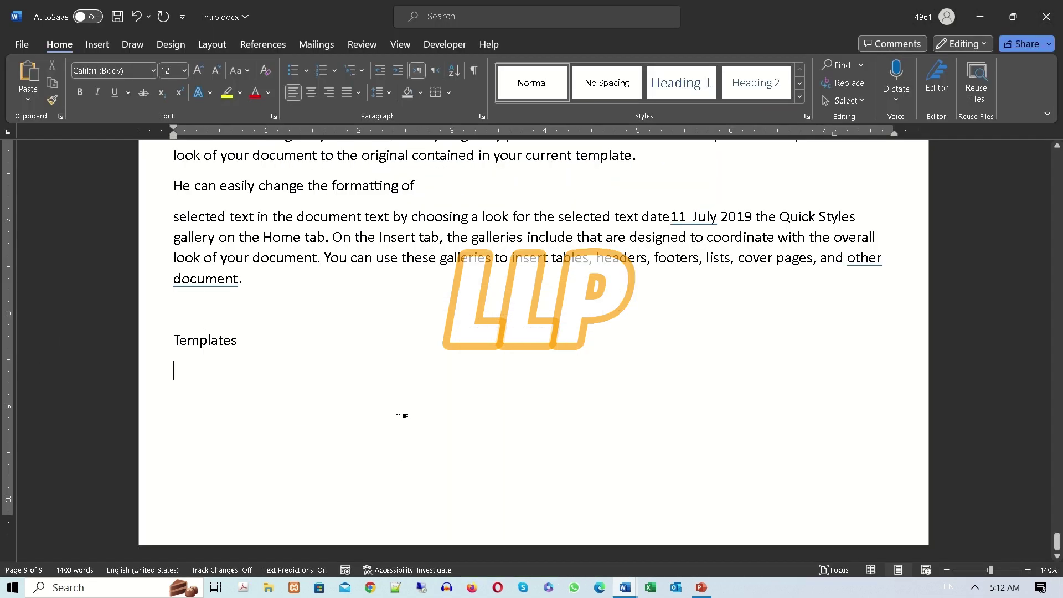
Type 'prepared document for repeating use' under the Templates heading.
type("prepared by")
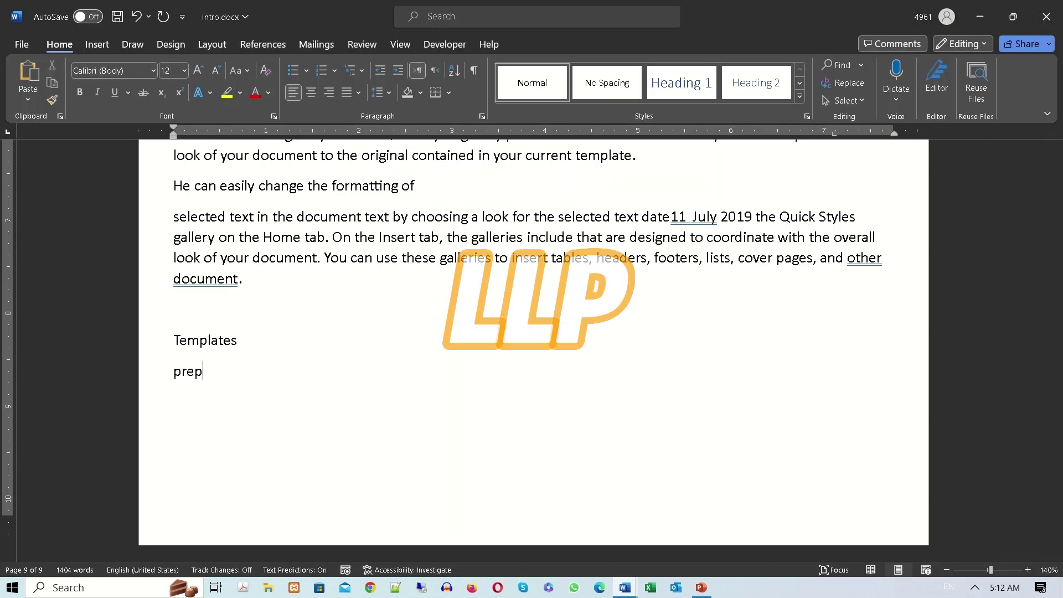
key("BackSpace")
key("BackSpace")
type("document for use")
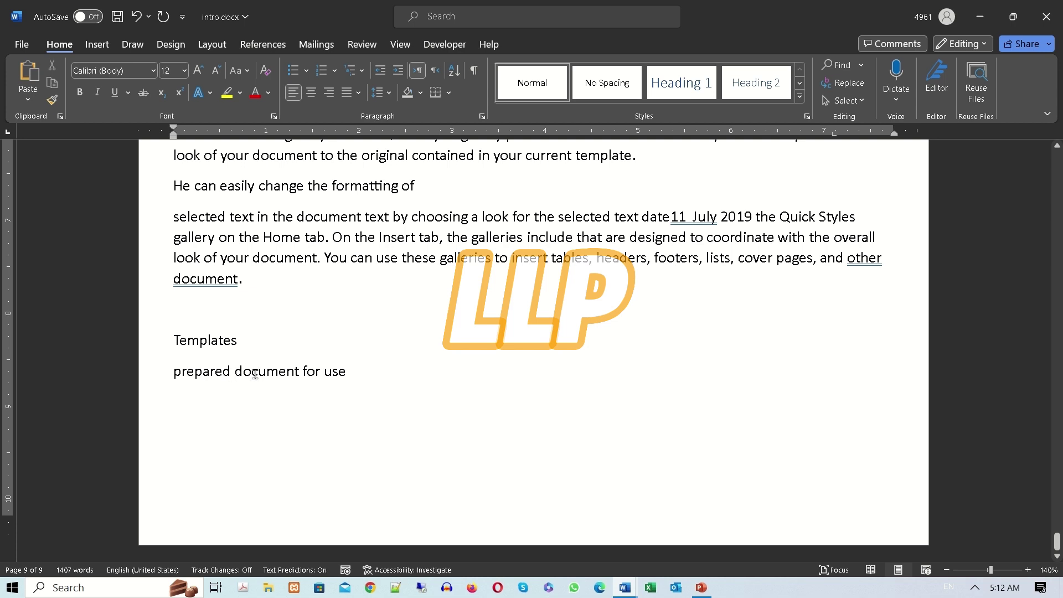
left_click_drag(348, 372, 254, 374)
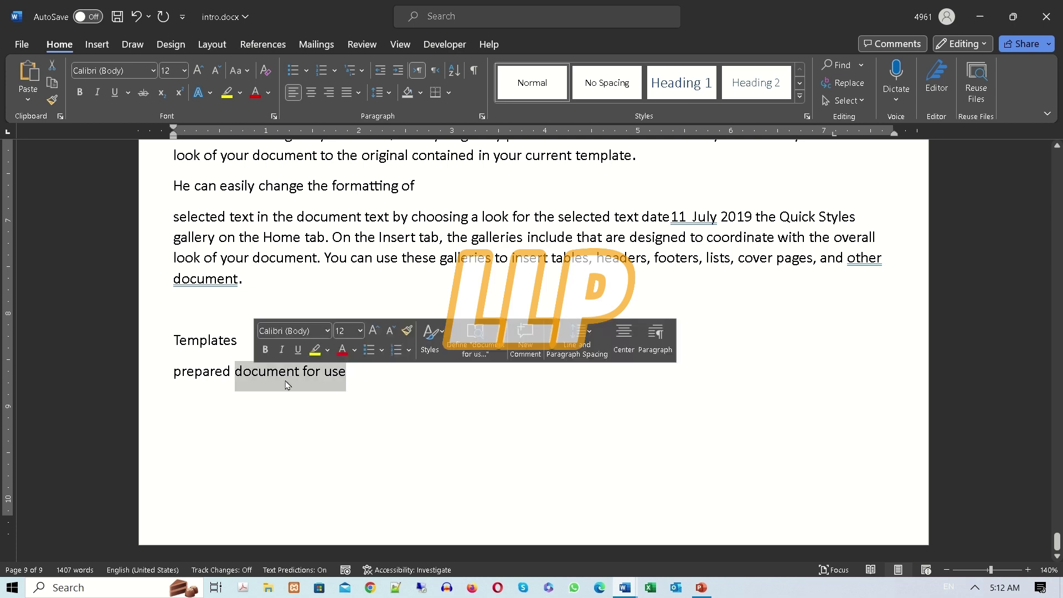
left_click(350, 373)
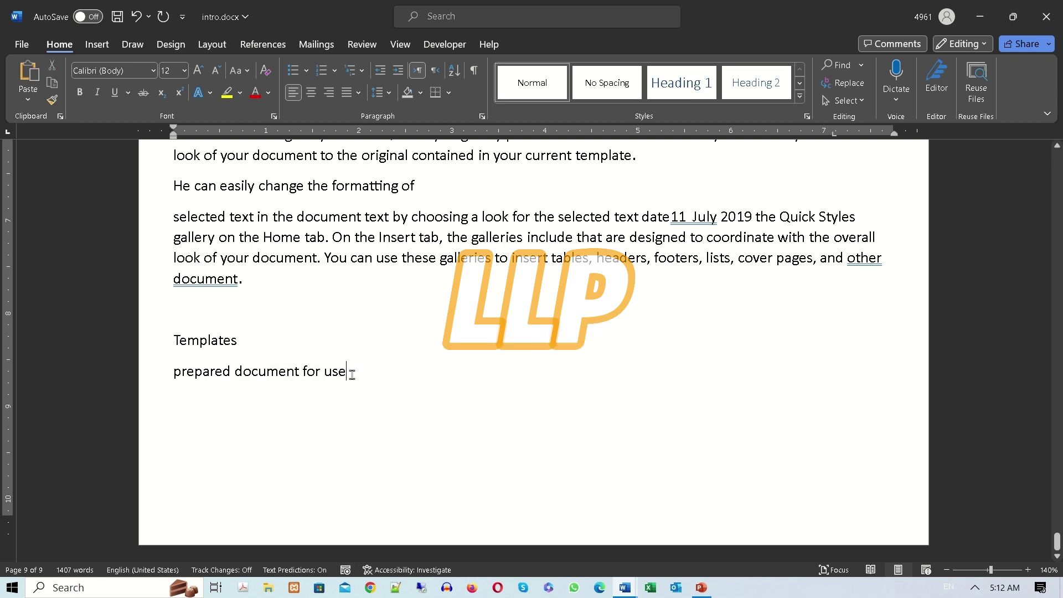
triple_click(230, 374)
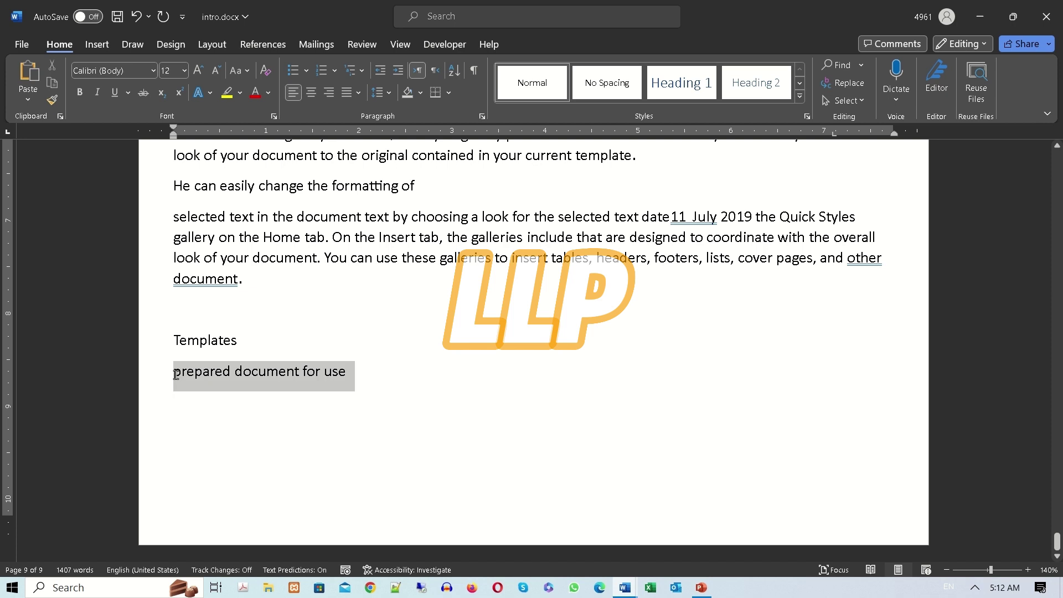
left_click(354, 373)
left_click_drag(347, 372, 324, 372)
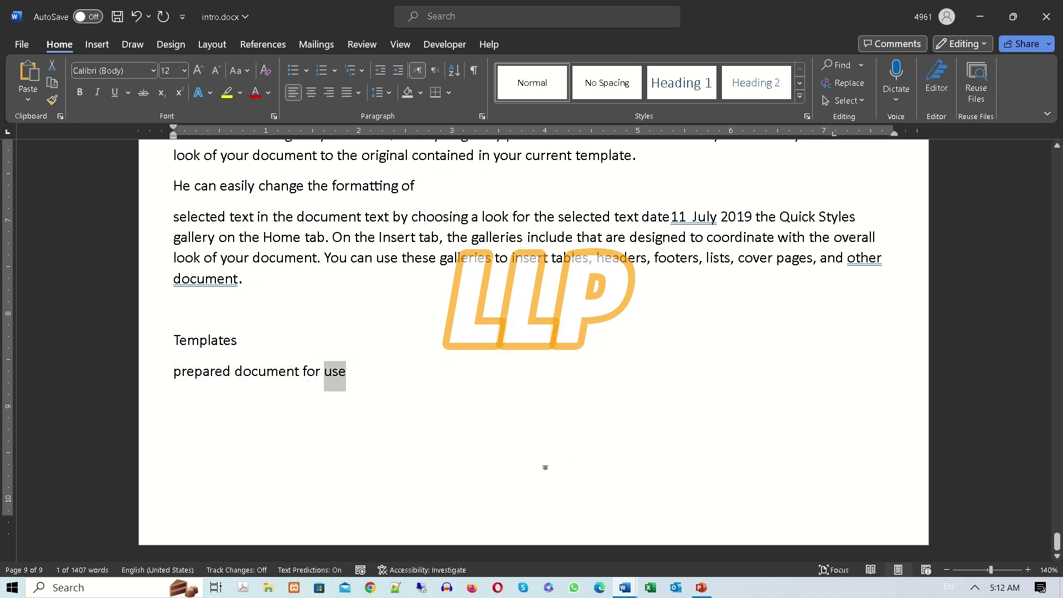
type("repeating use")
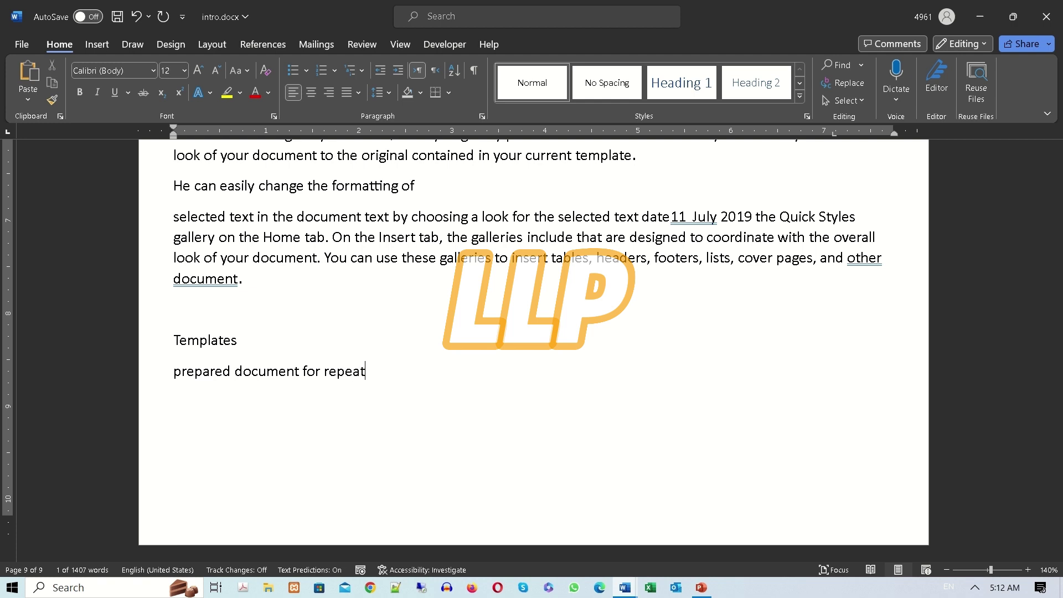
Select the Templates heading and its definition, then start an empty line below.
double_click(235, 341)
left_click_drag(391, 374, 147, 339)
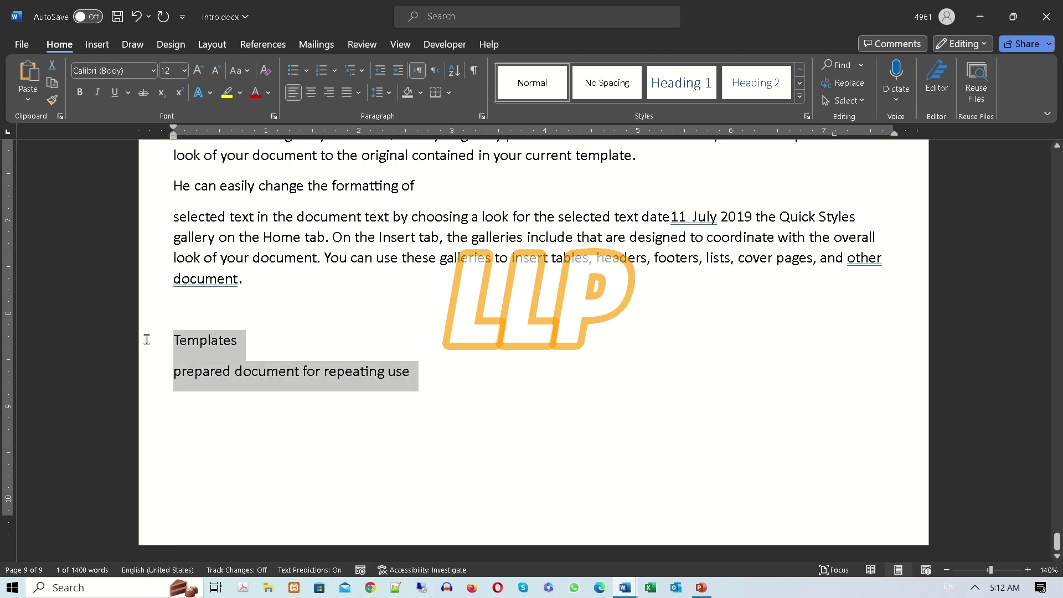
left_click(420, 379)
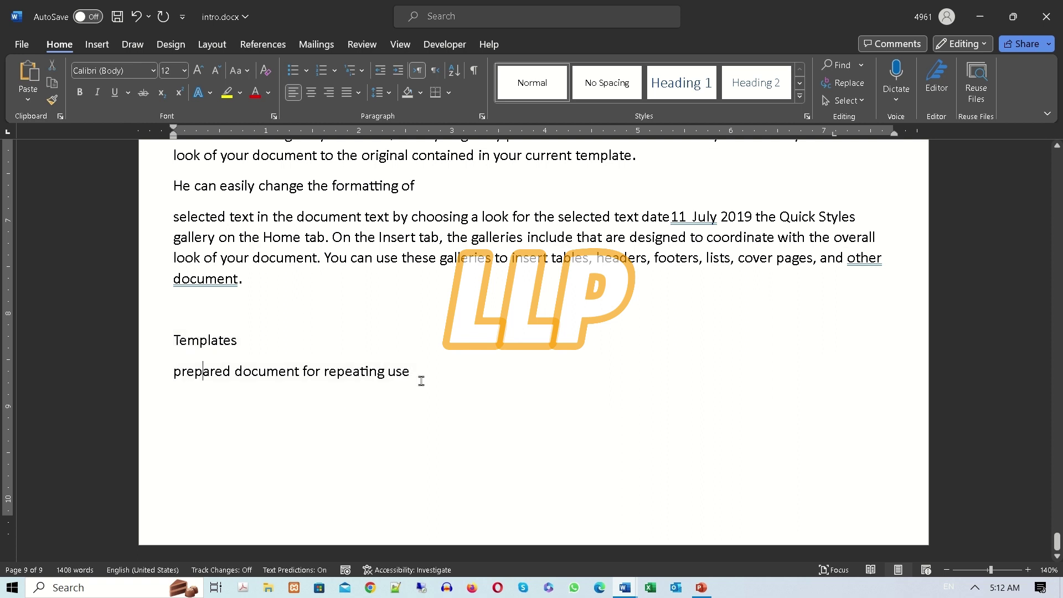
key("Return")
Search the online templates for 'card'.
left_click(28, 47)
left_click(38, 106)
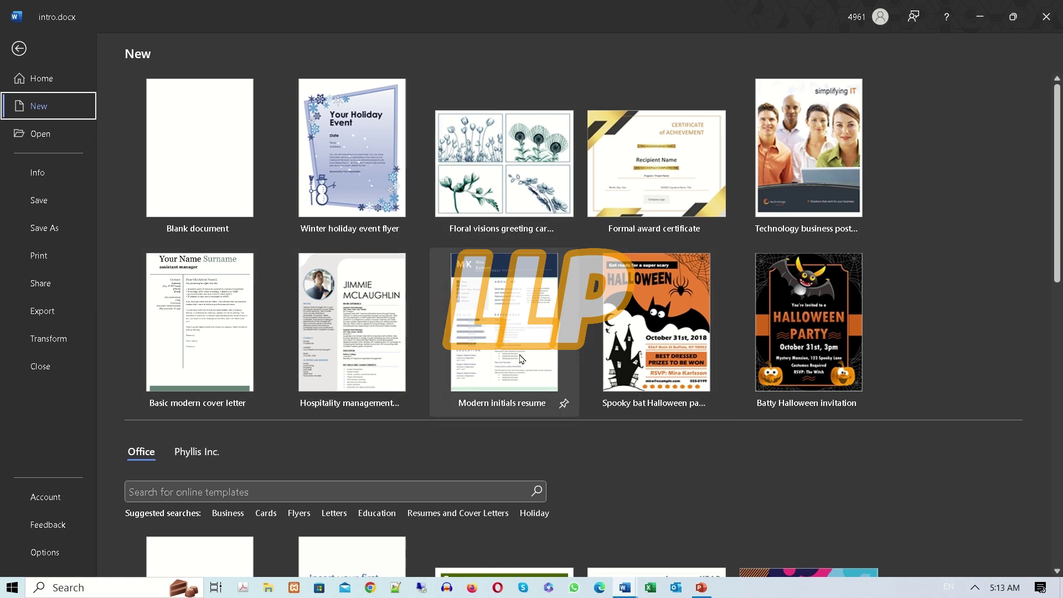
scroll(496, 365, "down", 2)
left_click(366, 359)
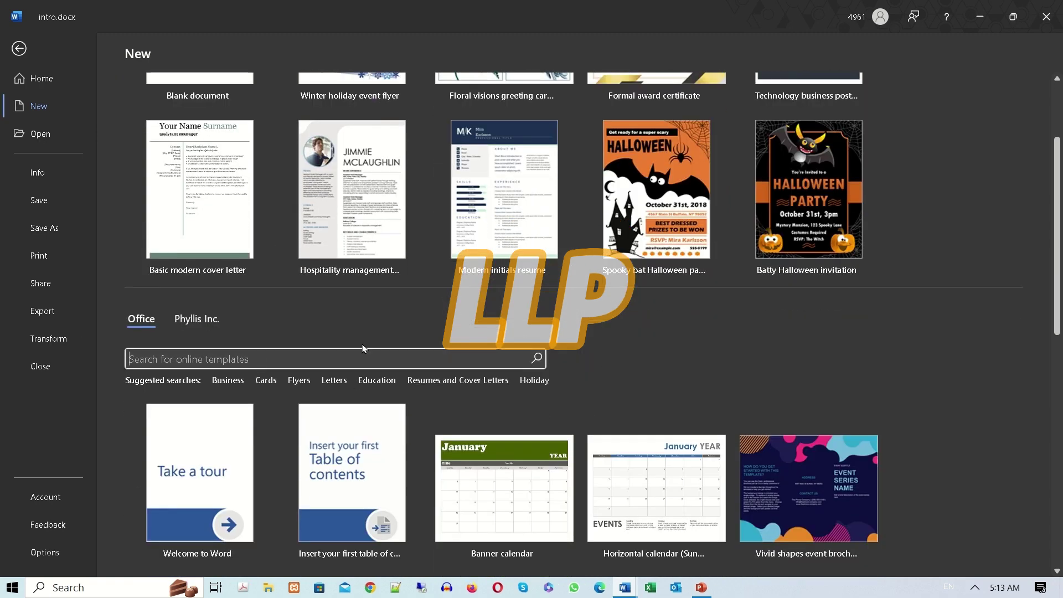
type("card")
key("Return")
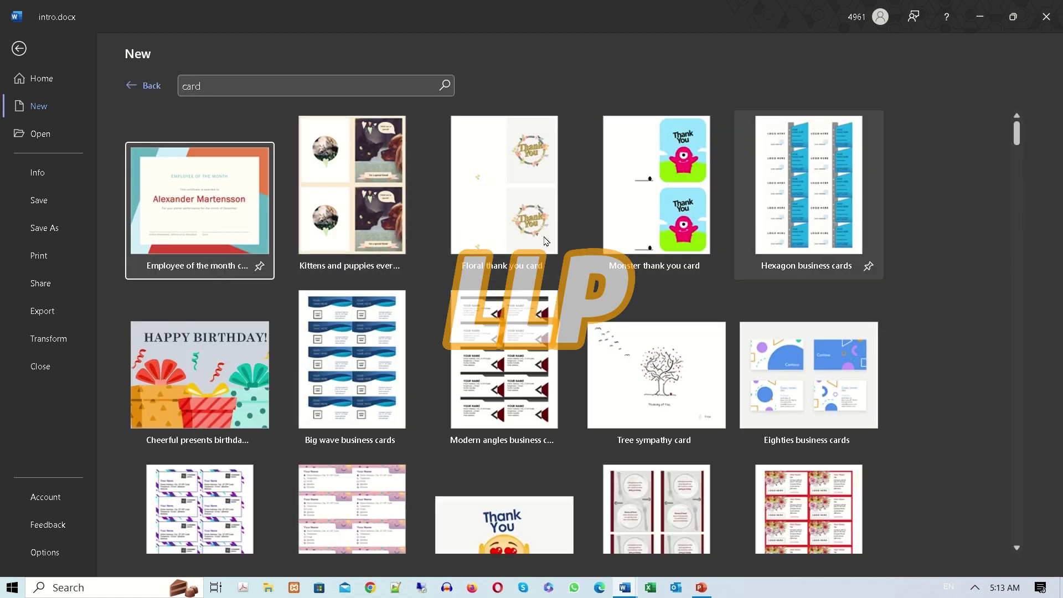
Open the preview of the Tree sympathy card template.
scroll(523, 388, "down", 10)
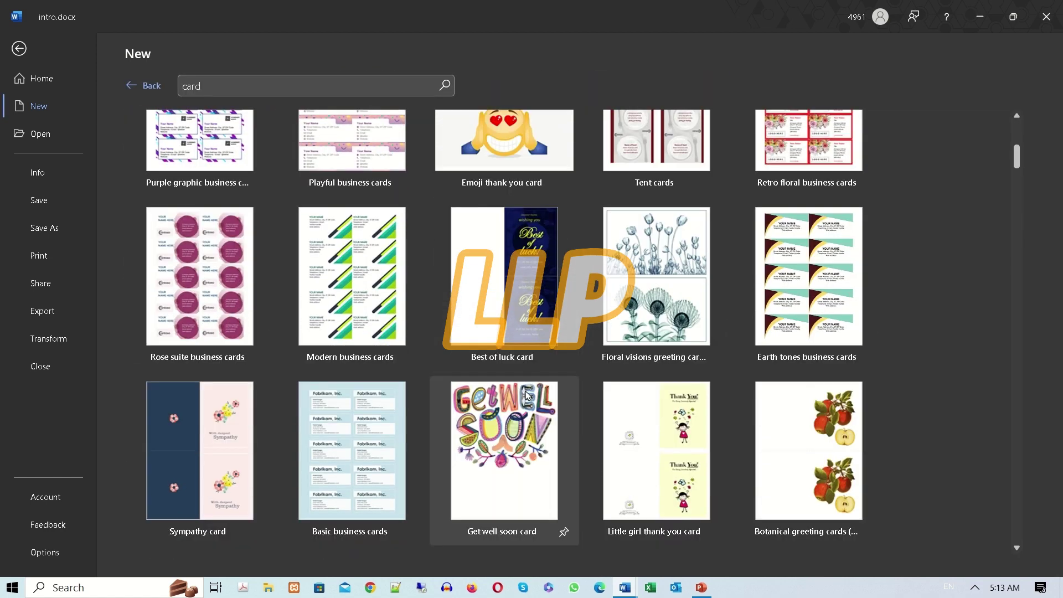
scroll(520, 406, "up", 10)
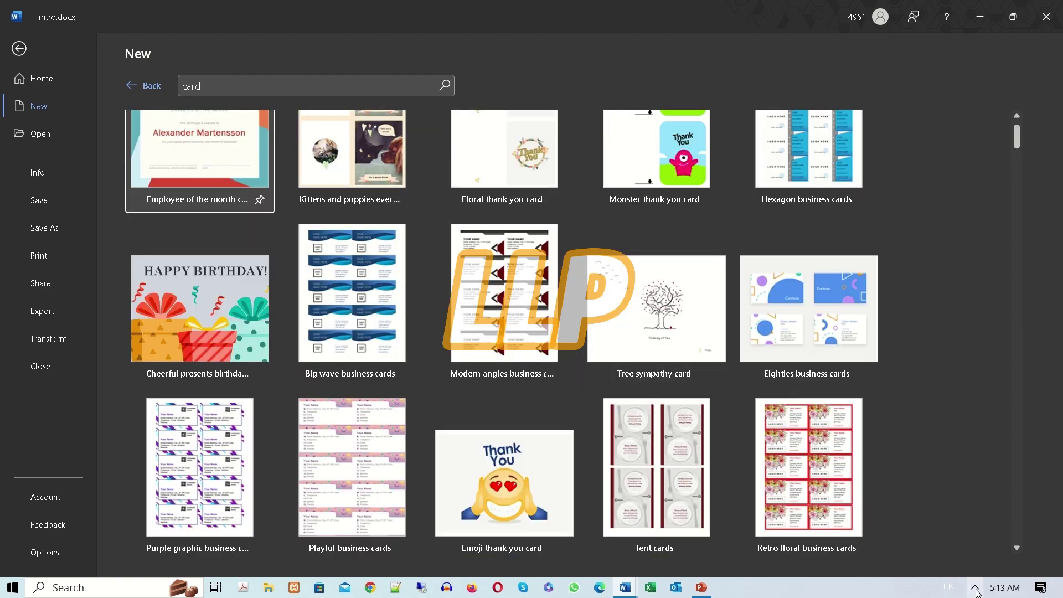
left_click(975, 587)
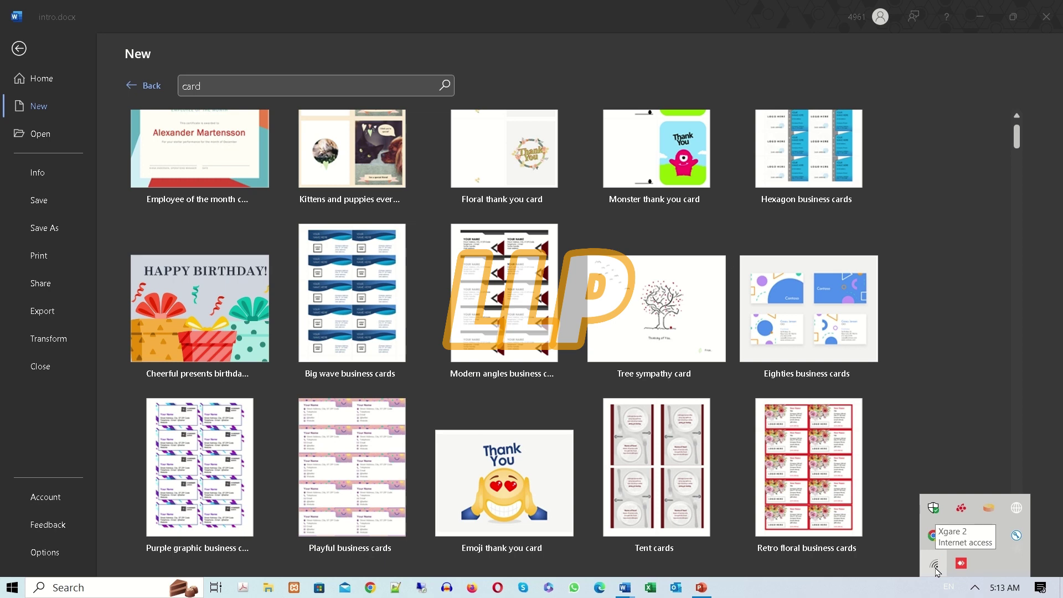
left_click(938, 218)
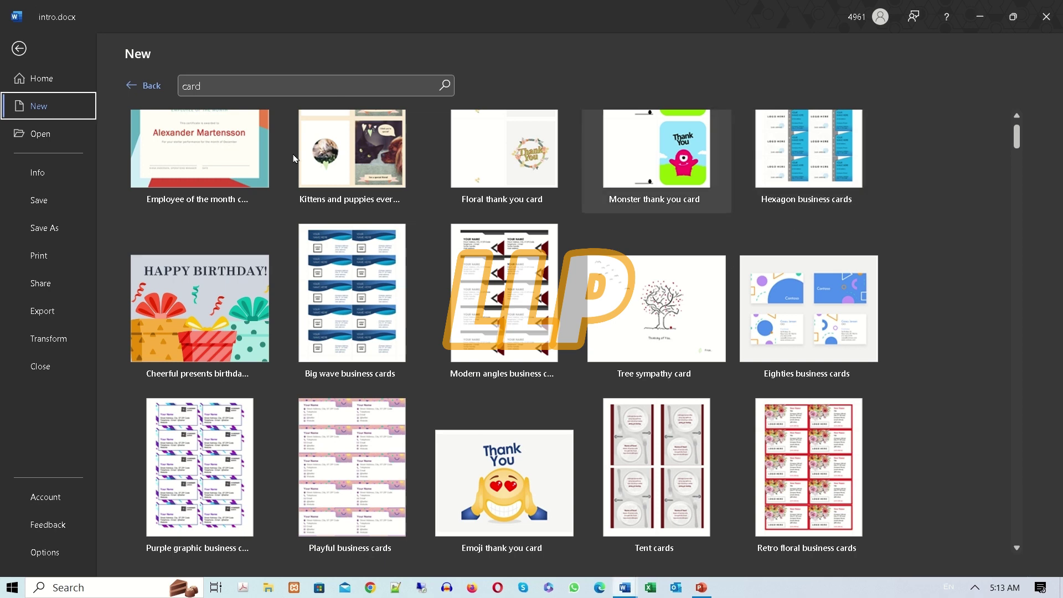
scroll(566, 304, "up", 1)
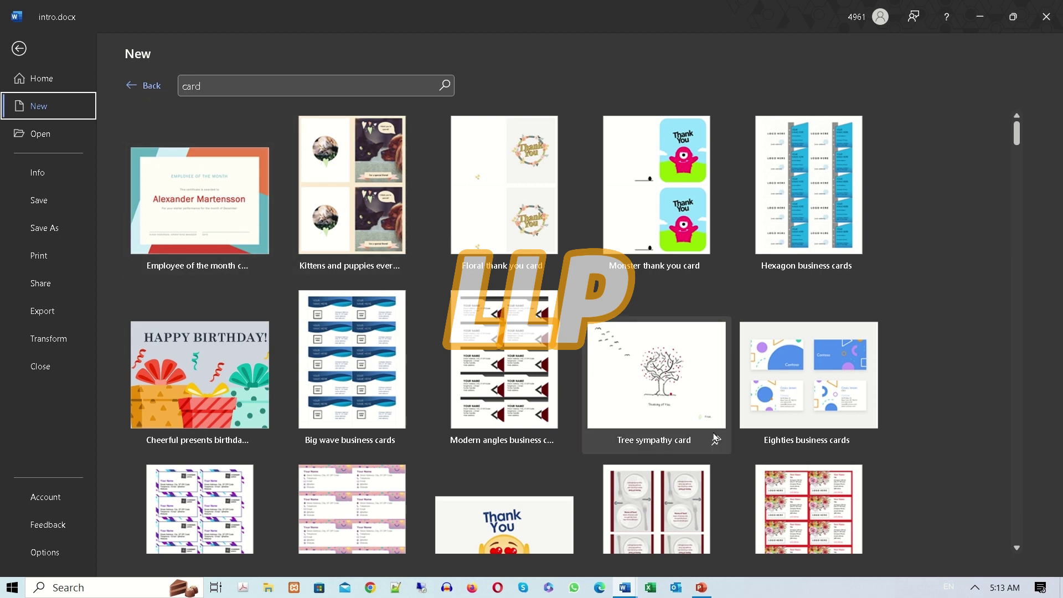
left_click(643, 386)
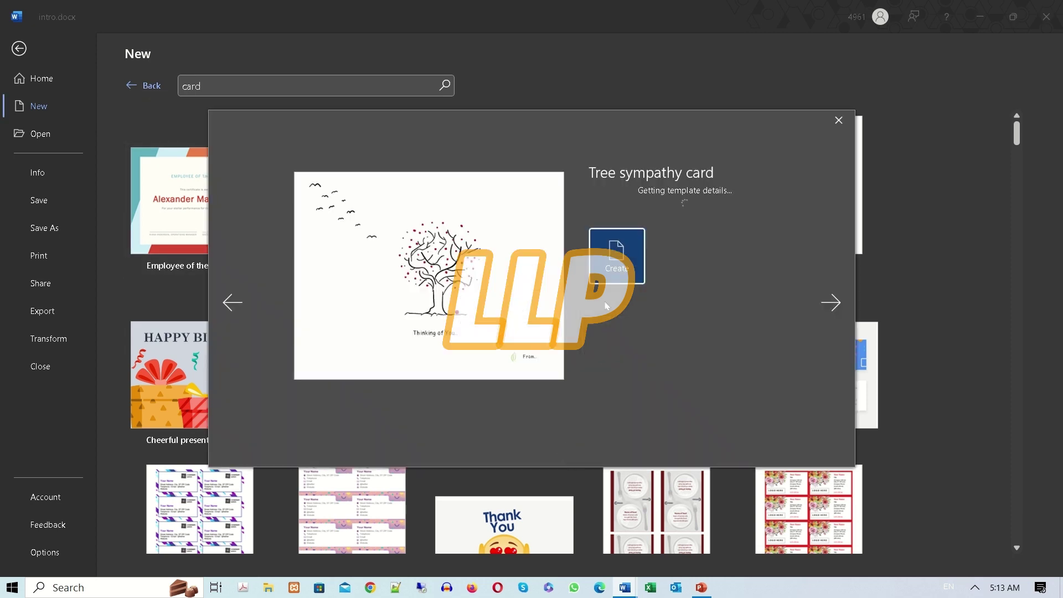
Create a document from the Tree sympathy card, then start a Save As and cancel it.
left_click(616, 254)
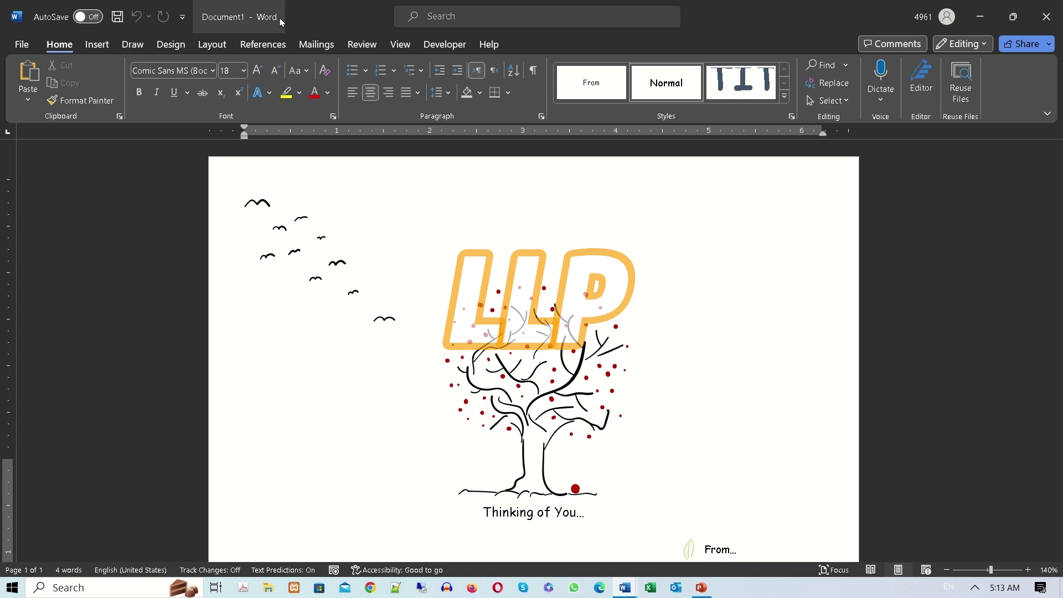
left_click(21, 46)
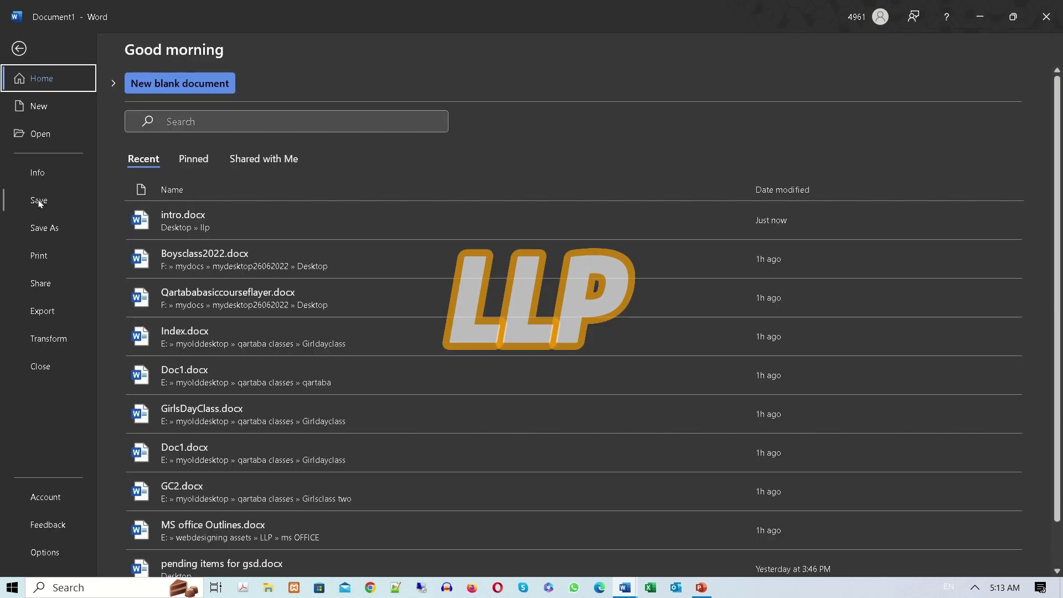
left_click(39, 201)
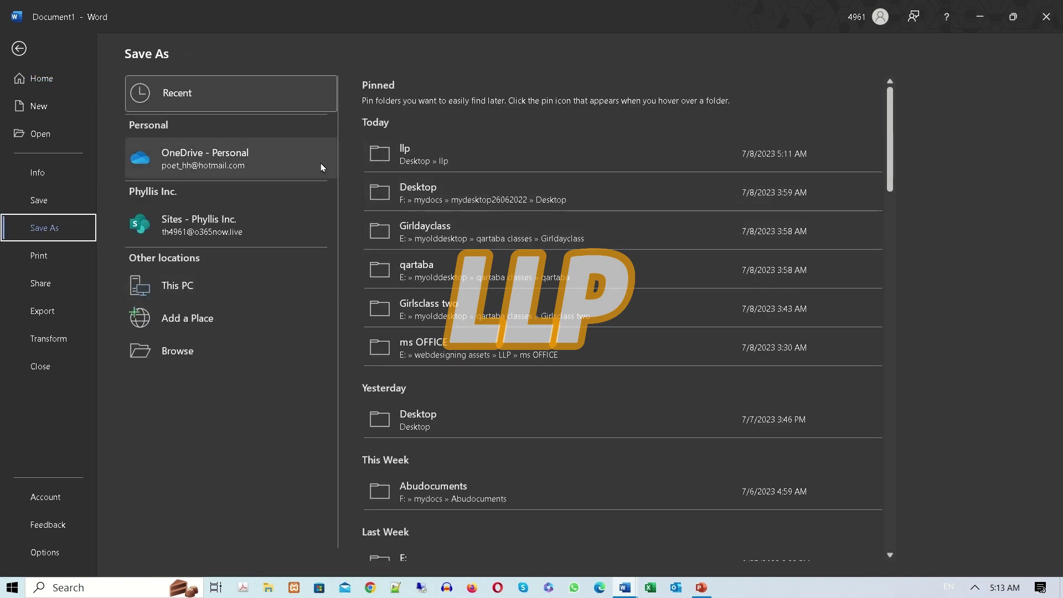
left_click(182, 351)
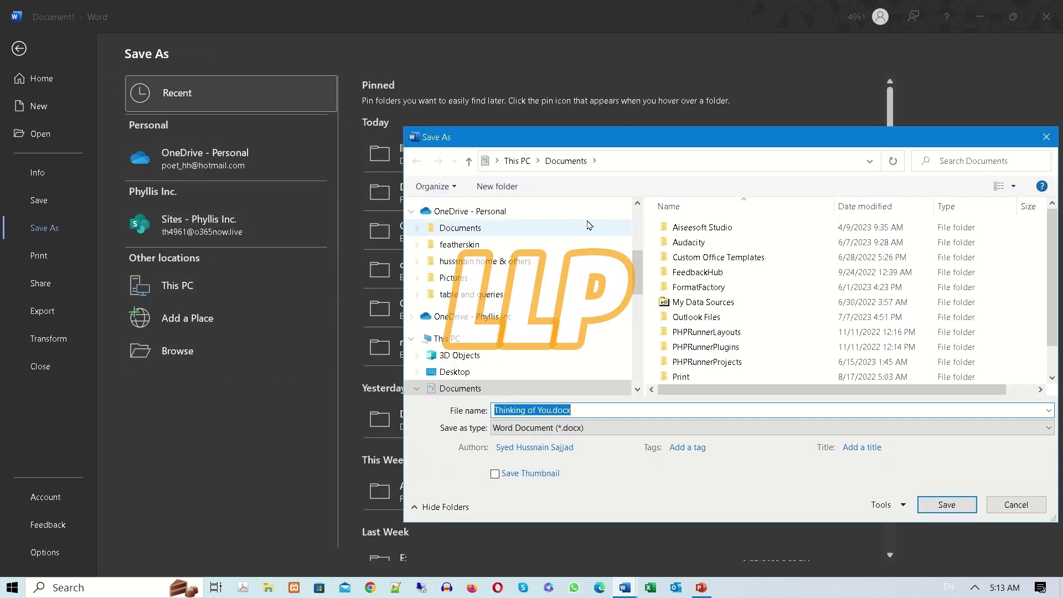
left_click(1042, 513)
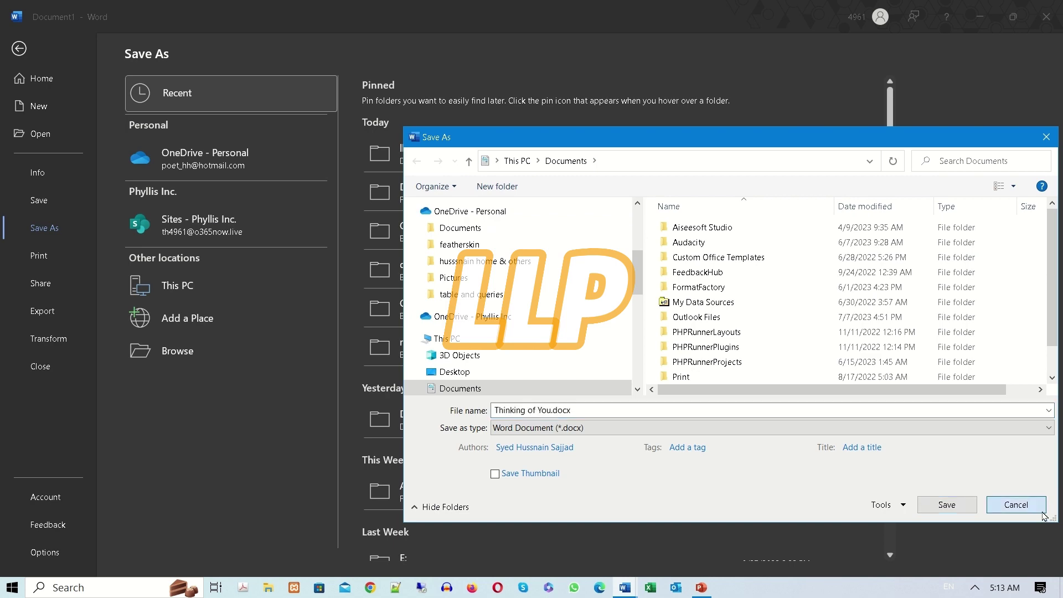
left_click(19, 49)
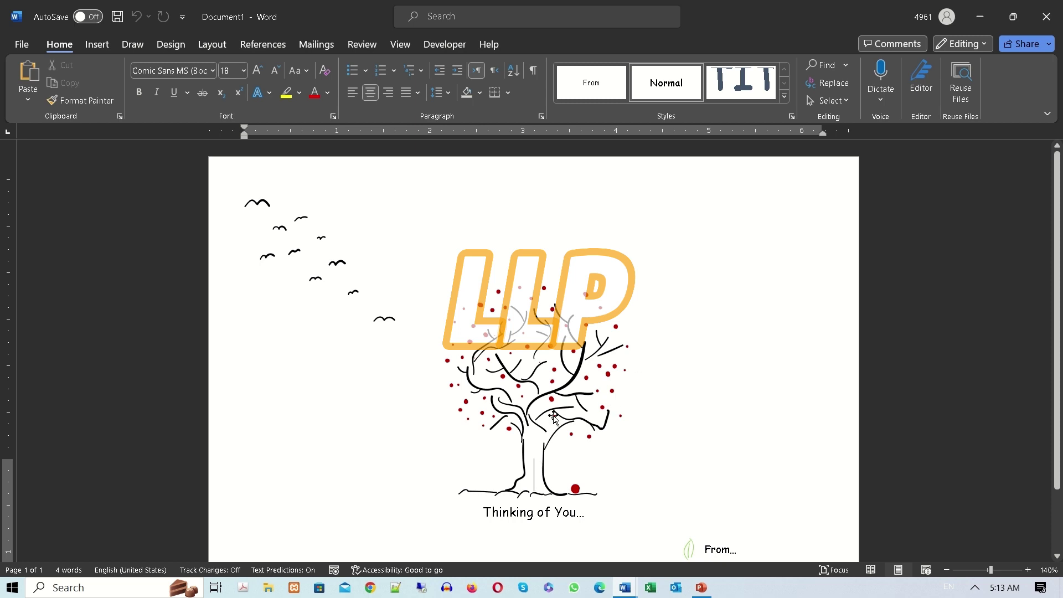
Select and deselect the card's tree picture, then open the File home page.
left_click(508, 381)
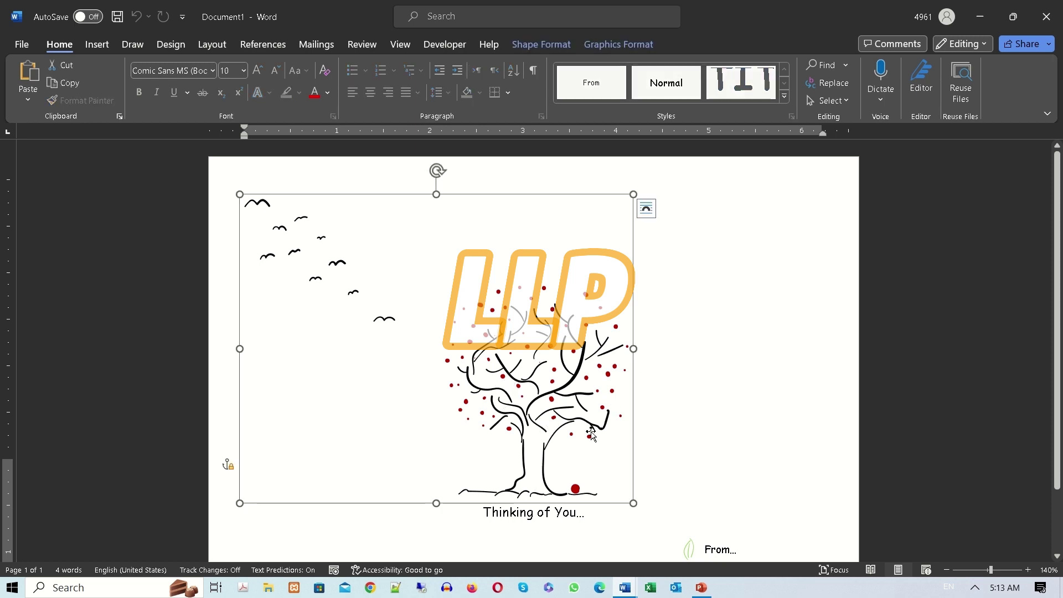
left_click(728, 438)
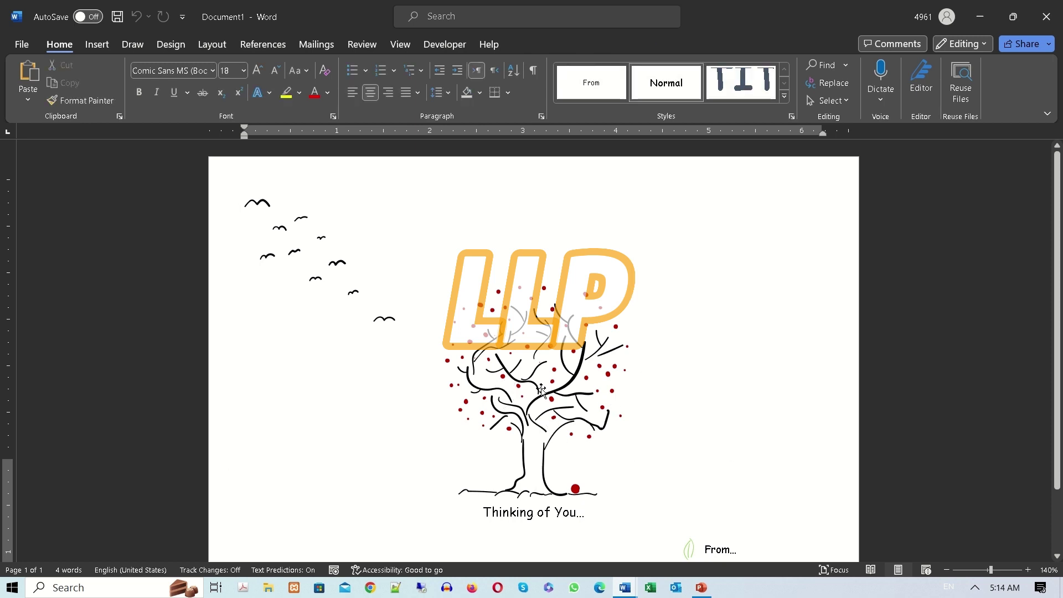
left_click(575, 428)
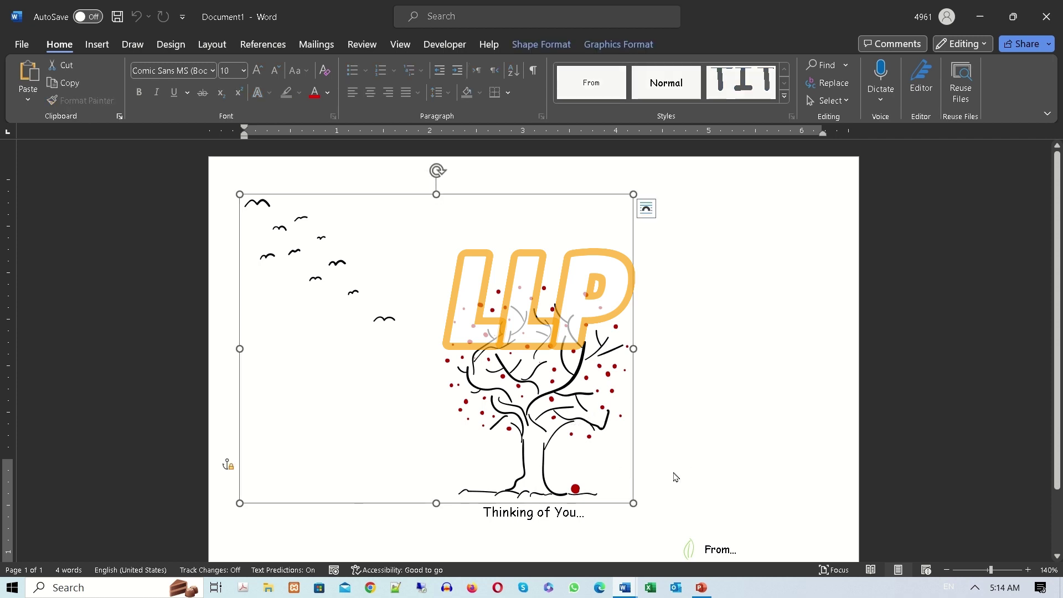
left_click(697, 470)
scroll(697, 472, "down", 2)
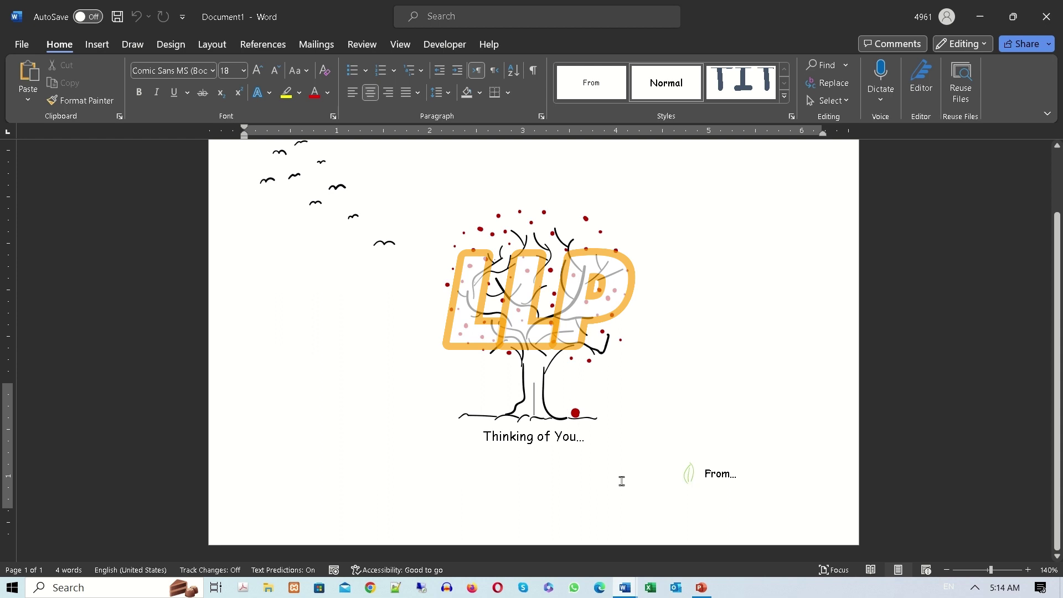
scroll(619, 477, "up", 2)
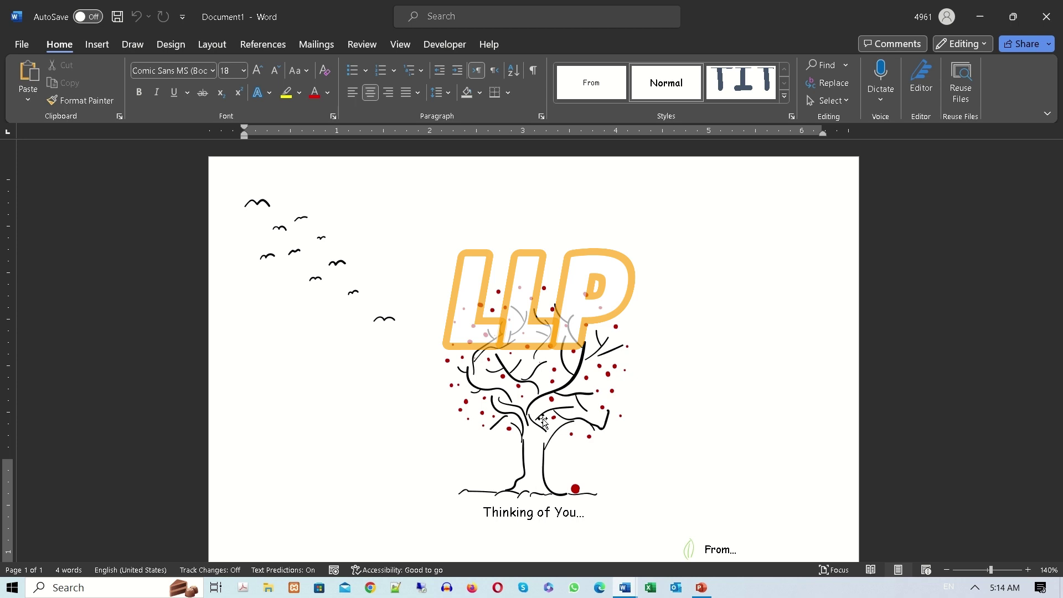
left_click(21, 44)
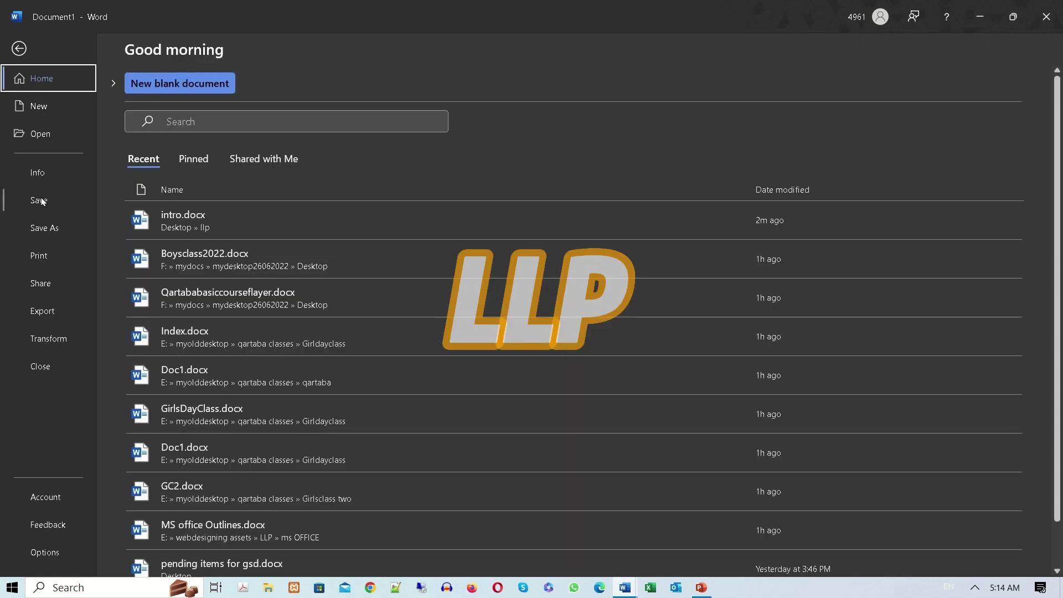
Create a blank document and type the labels 'Name :' and 'Email :' on separate lines.
left_click(38, 105)
left_click(200, 166)
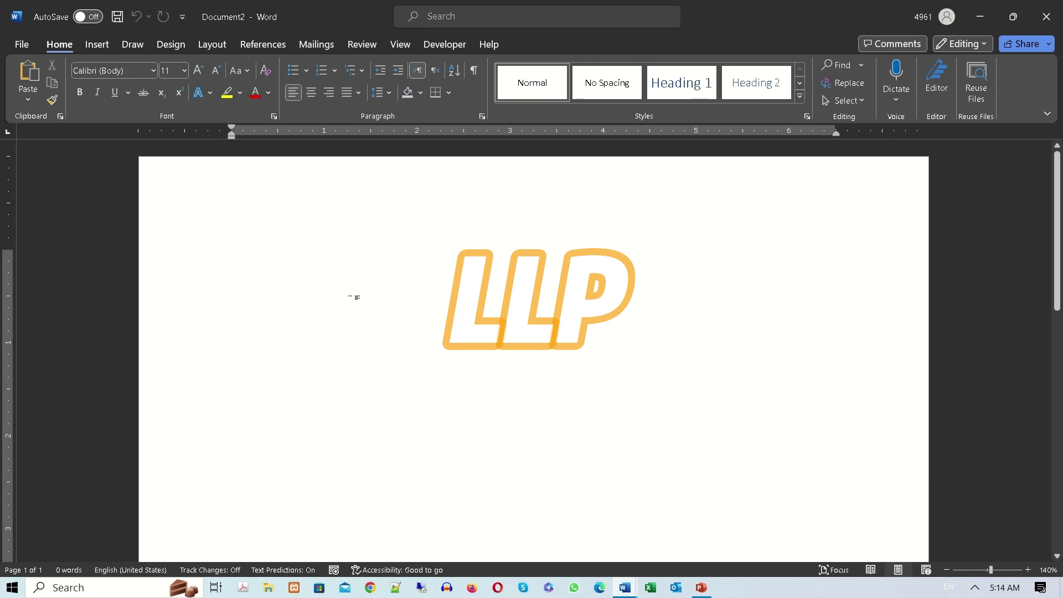
type("Name :")
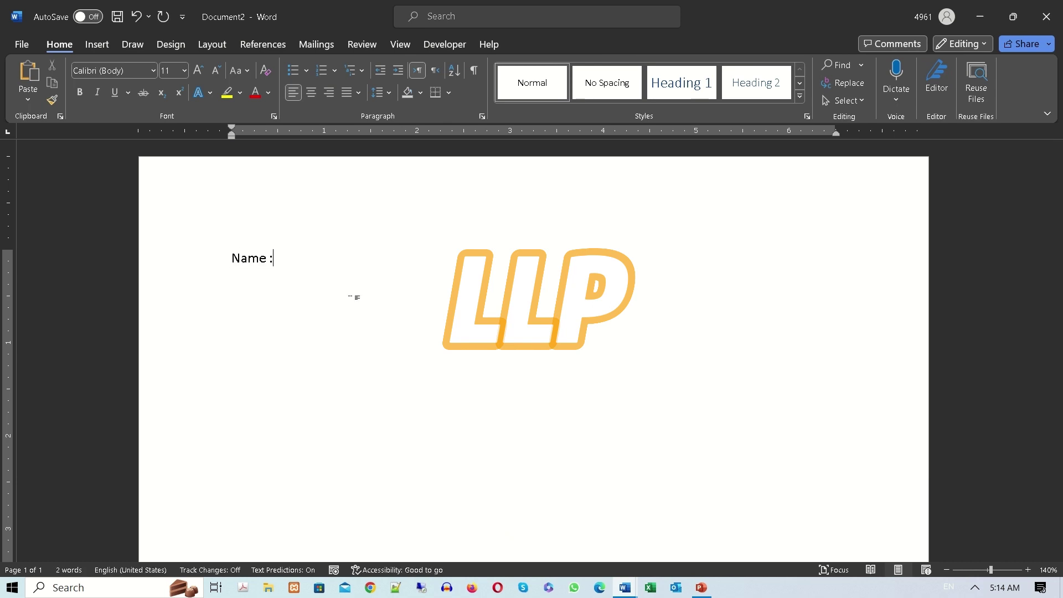
key("Return")
type("Email")
type(":")
key("Return")
Add the 'Cell No:' label and fill in a sample name, e-mail and phone number.
type("Cell No:")
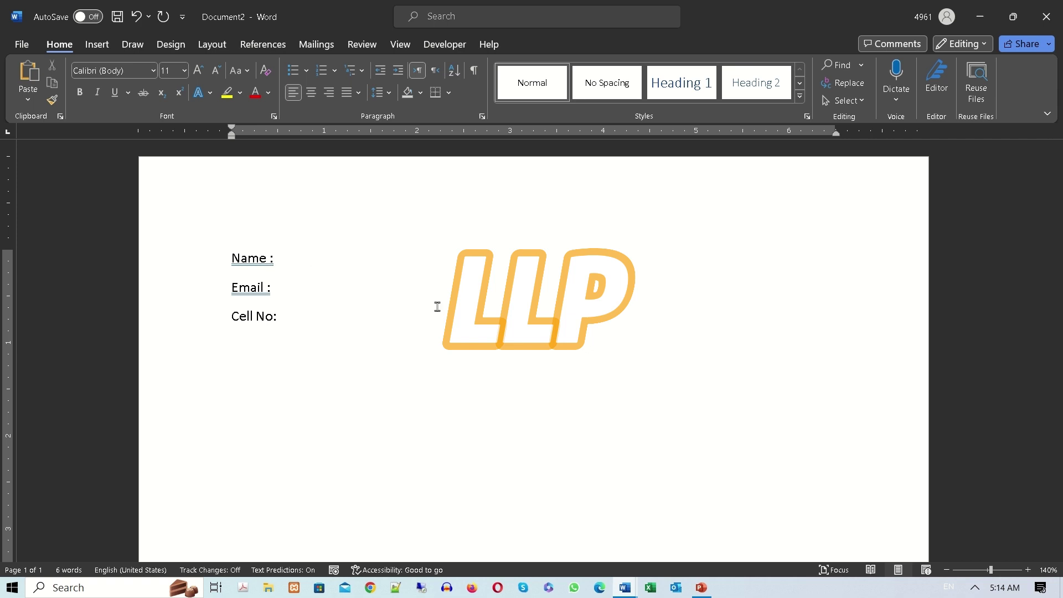
key("Down")
key("Tab")
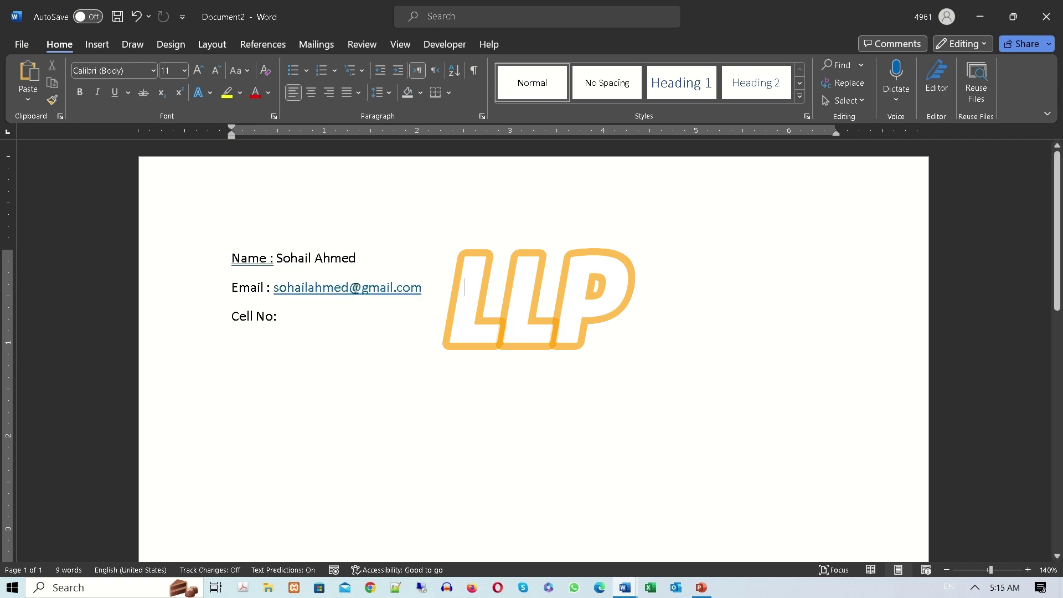
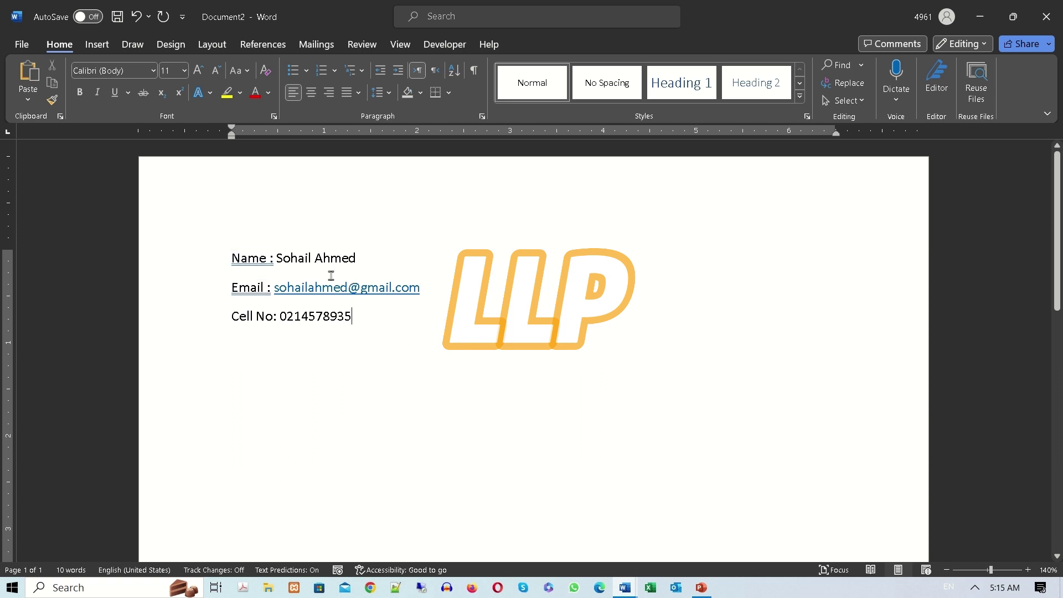
Delete the sample entries, leaving the three labels empty.
left_click_drag(357, 258, 276, 258)
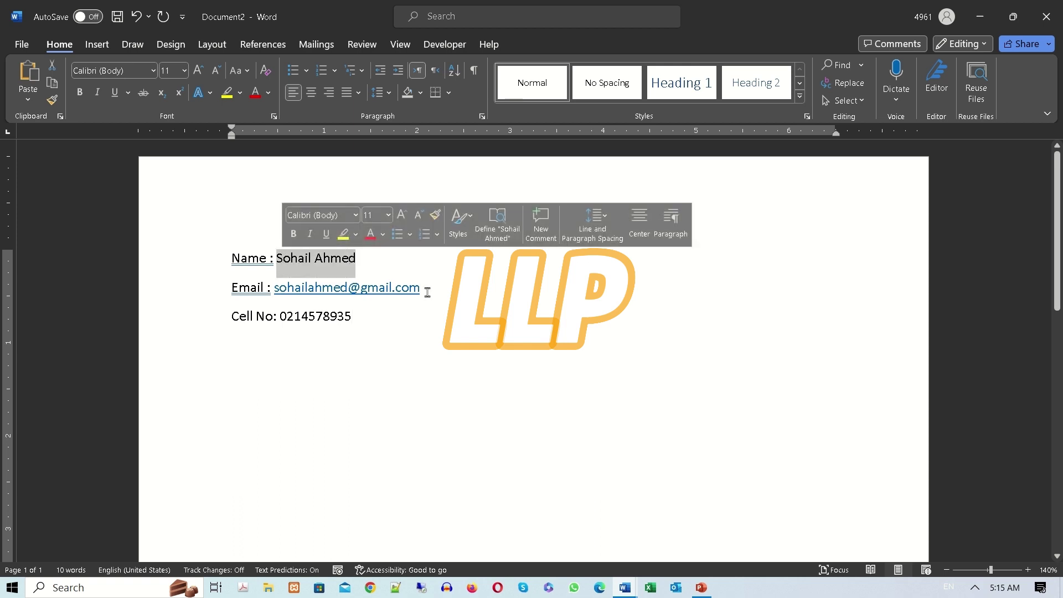
left_click_drag(427, 292, 274, 288)
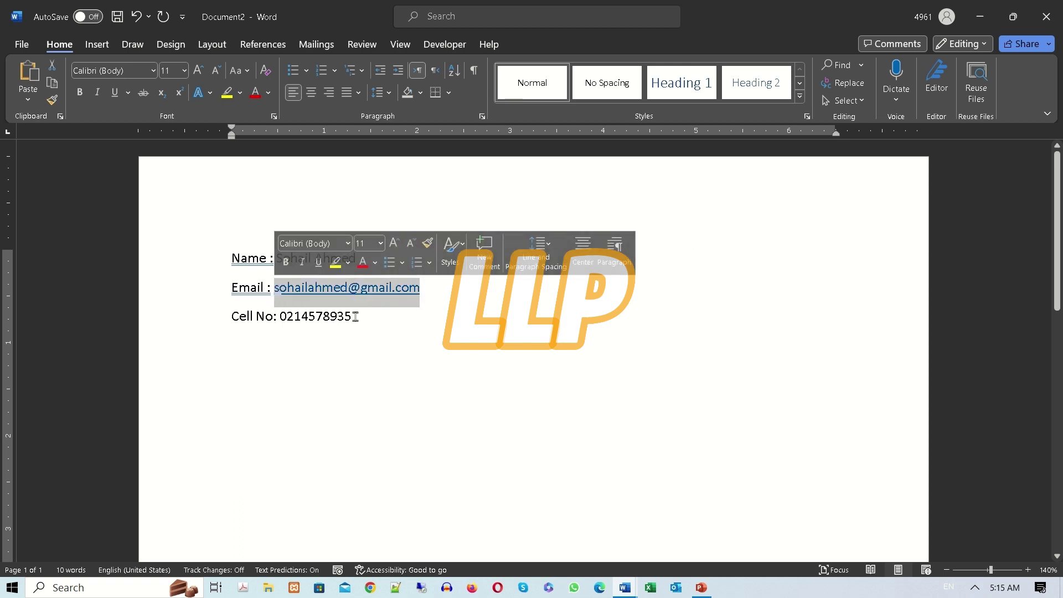
left_click_drag(355, 316, 279, 321)
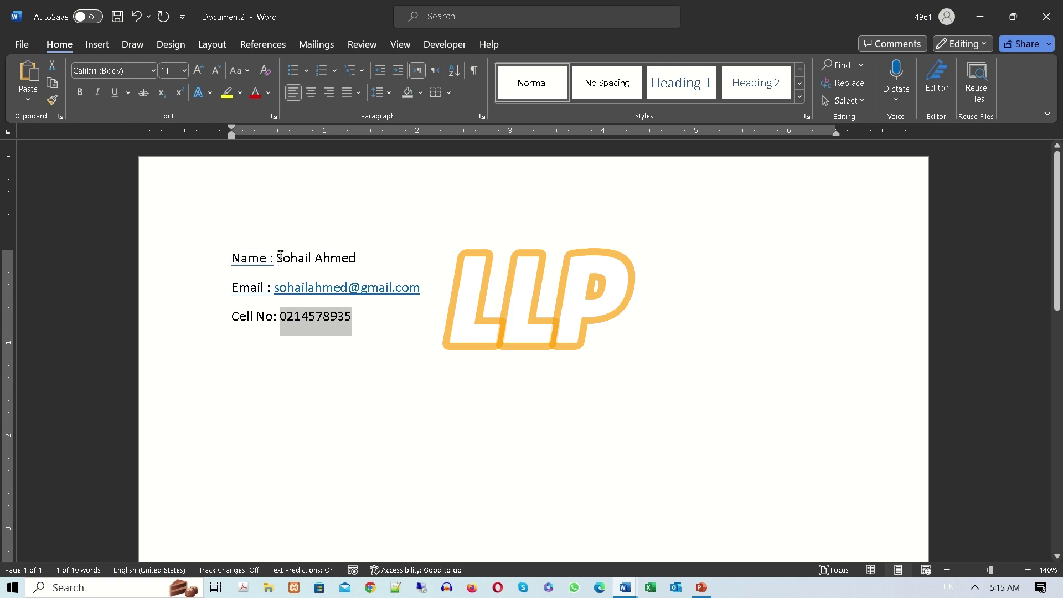
left_click_drag(278, 256, 396, 261)
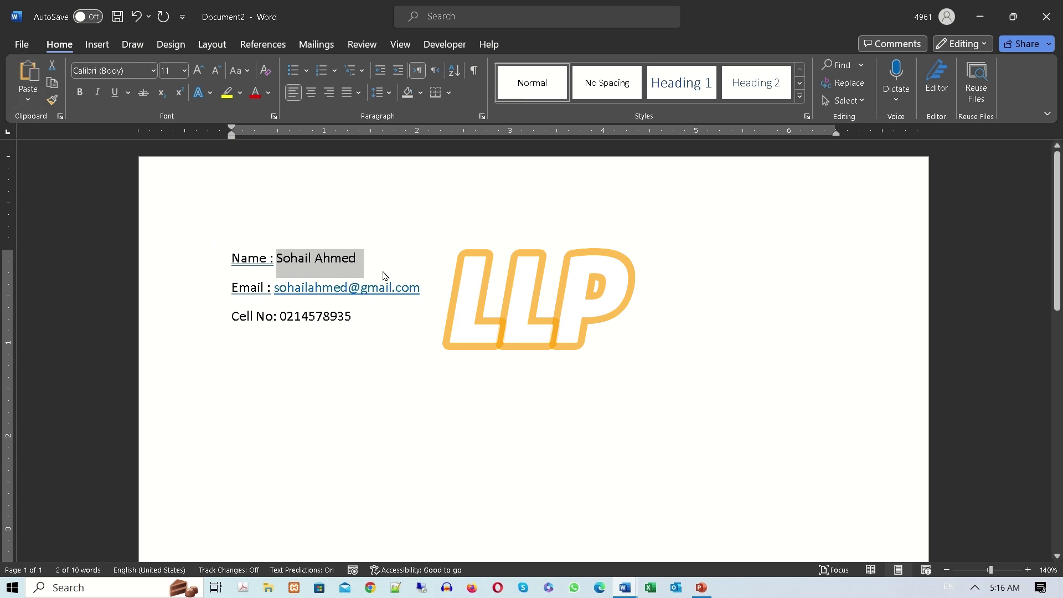
key("Delete")
left_click_drag(425, 291, 270, 286)
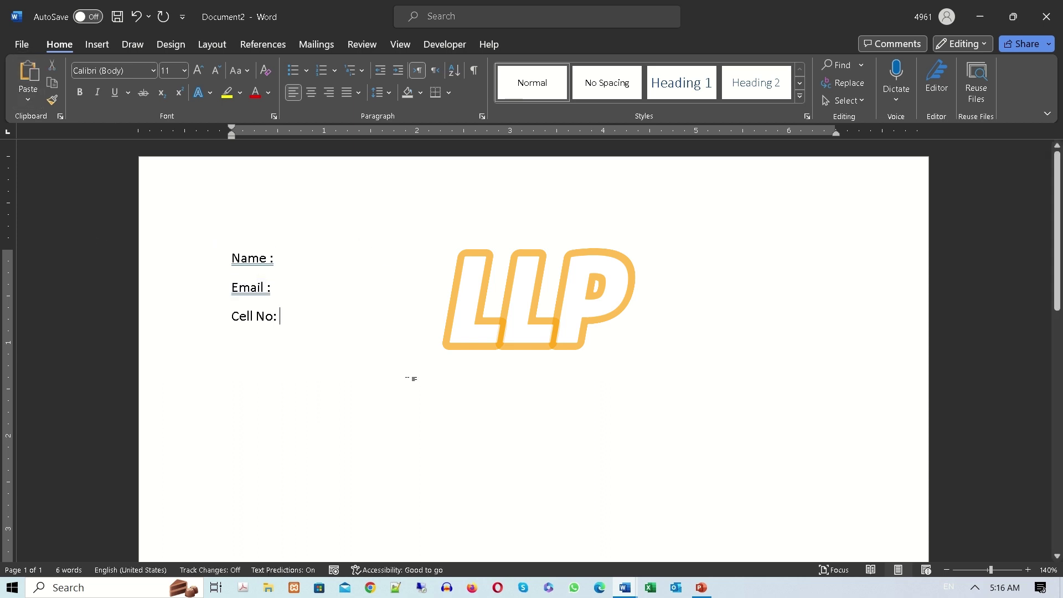
left_click(20, 47)
left_click(53, 230)
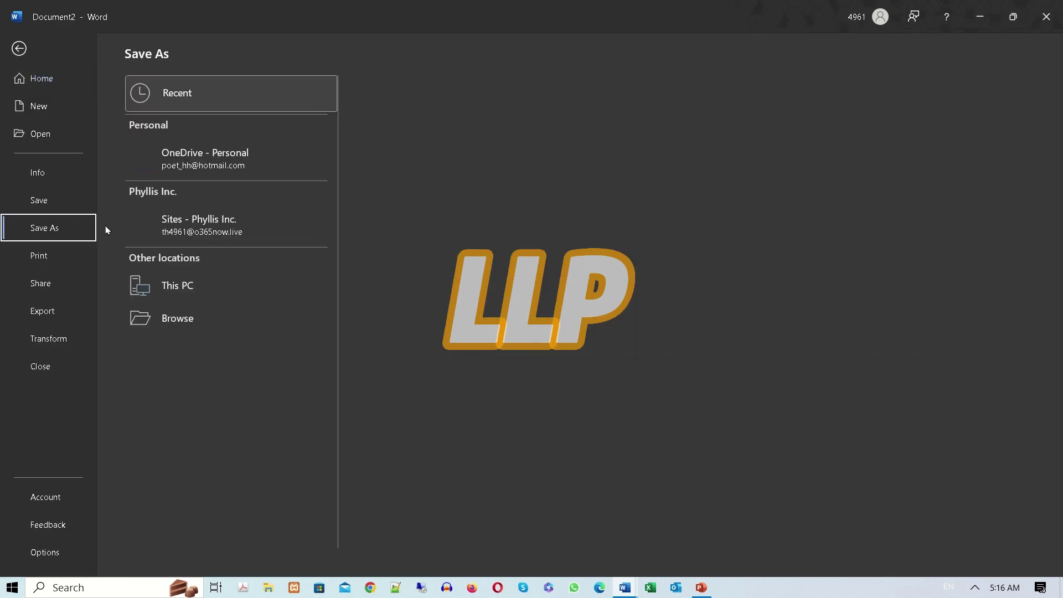
left_click(183, 351)
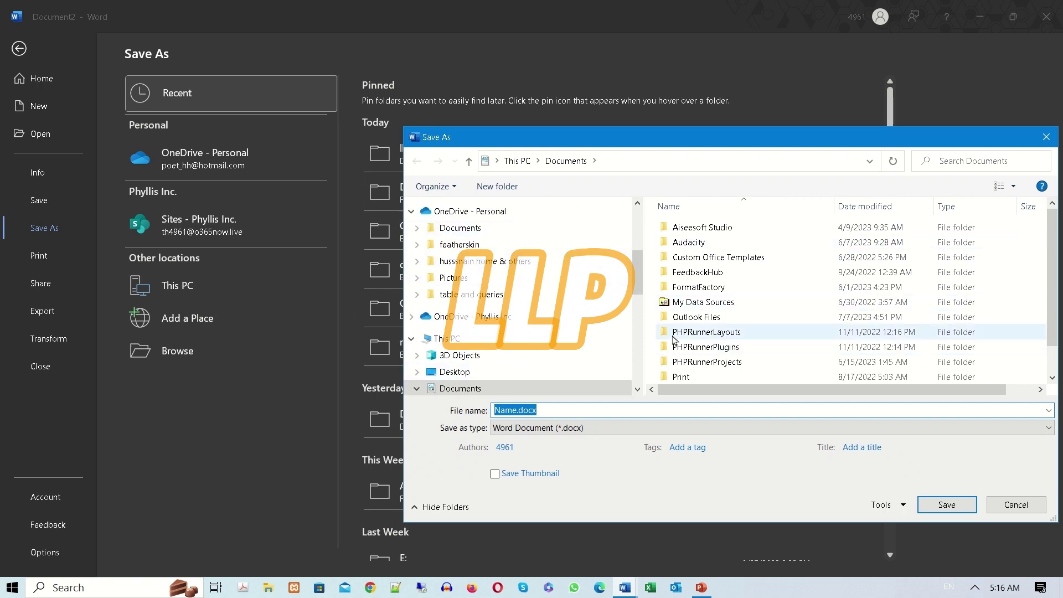
scroll(588, 339, "down", 6)
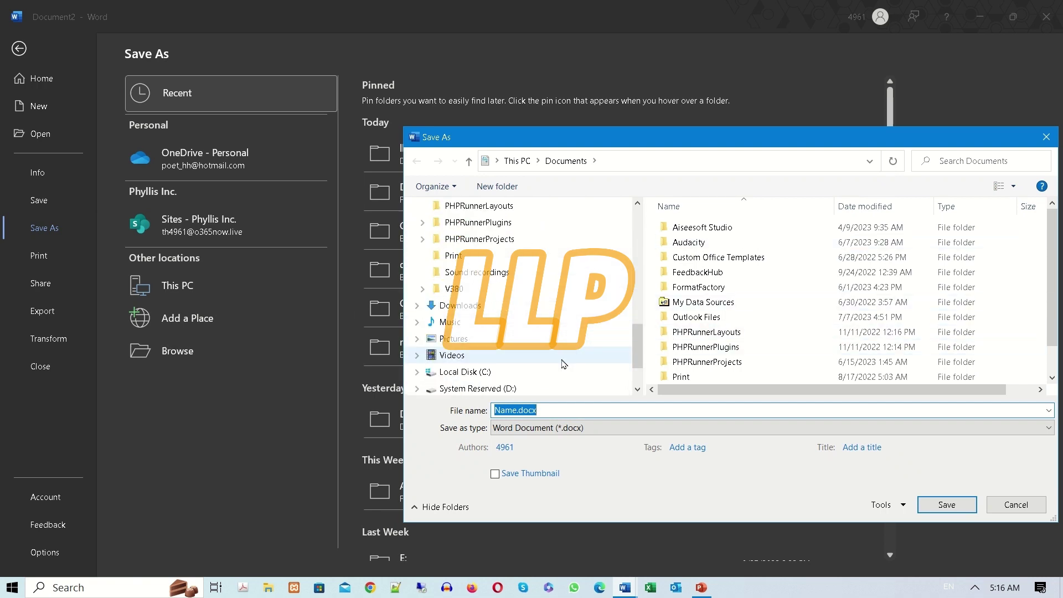
scroll(562, 366, "down", 1)
left_click(559, 322)
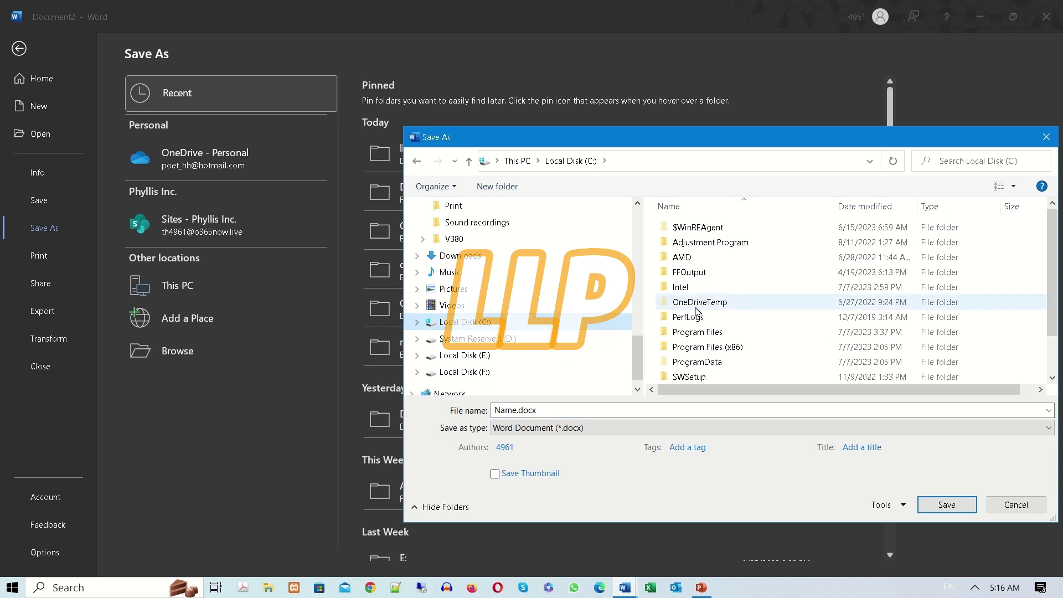
scroll(825, 370, "down", 1)
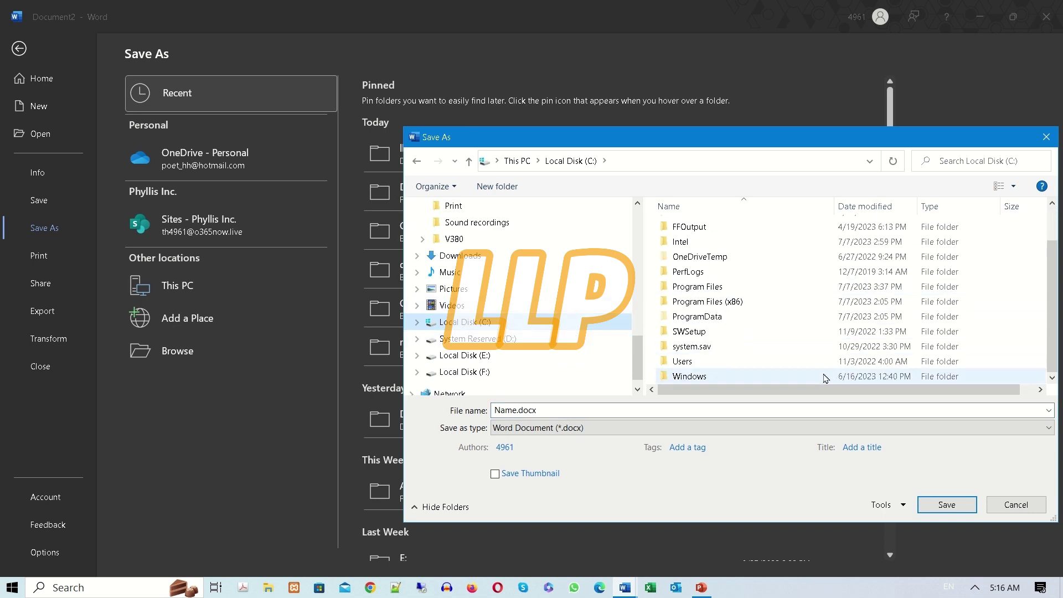
double_click(692, 361)
double_click(692, 277)
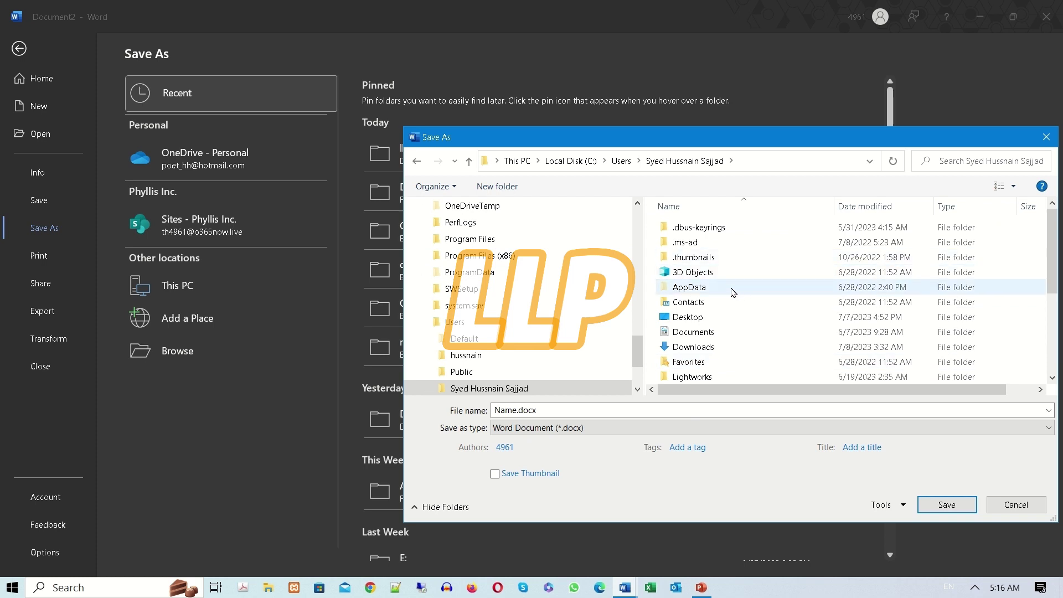
double_click(699, 288)
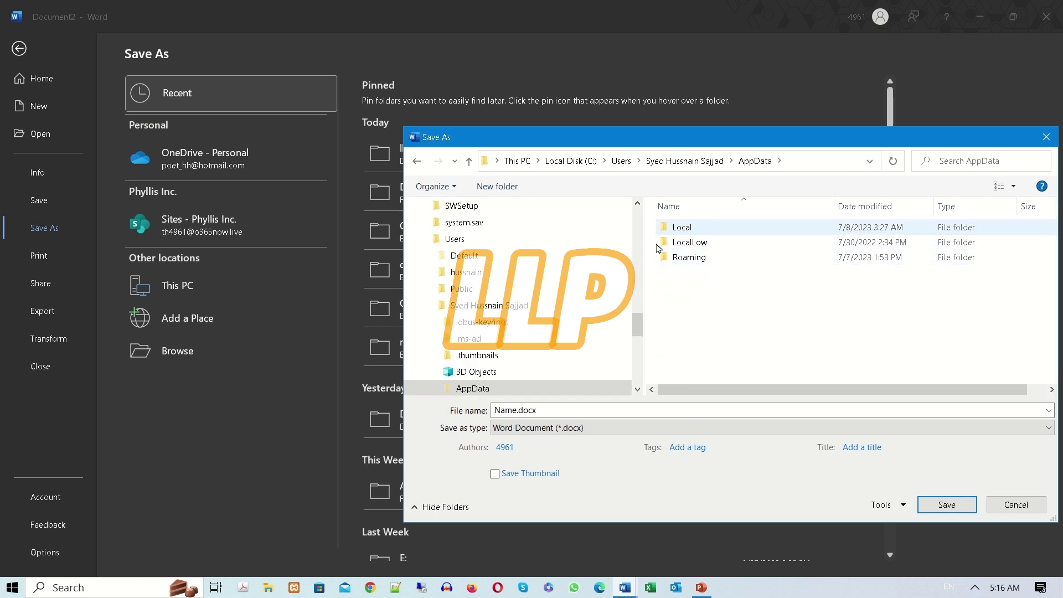
double_click(687, 258)
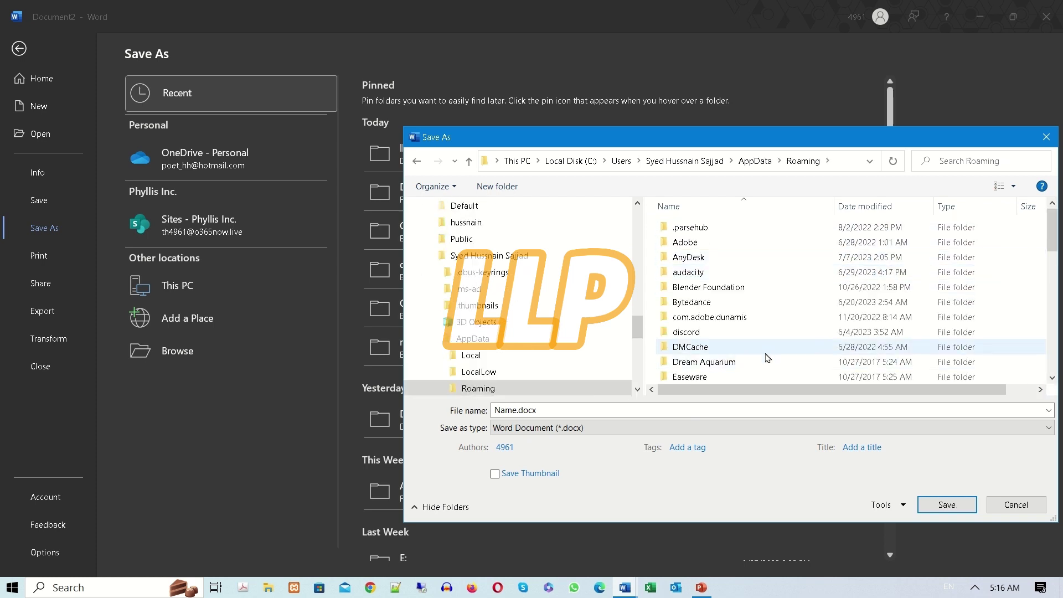
scroll(767, 358, "down", 1)
scroll(760, 354, "down", 4)
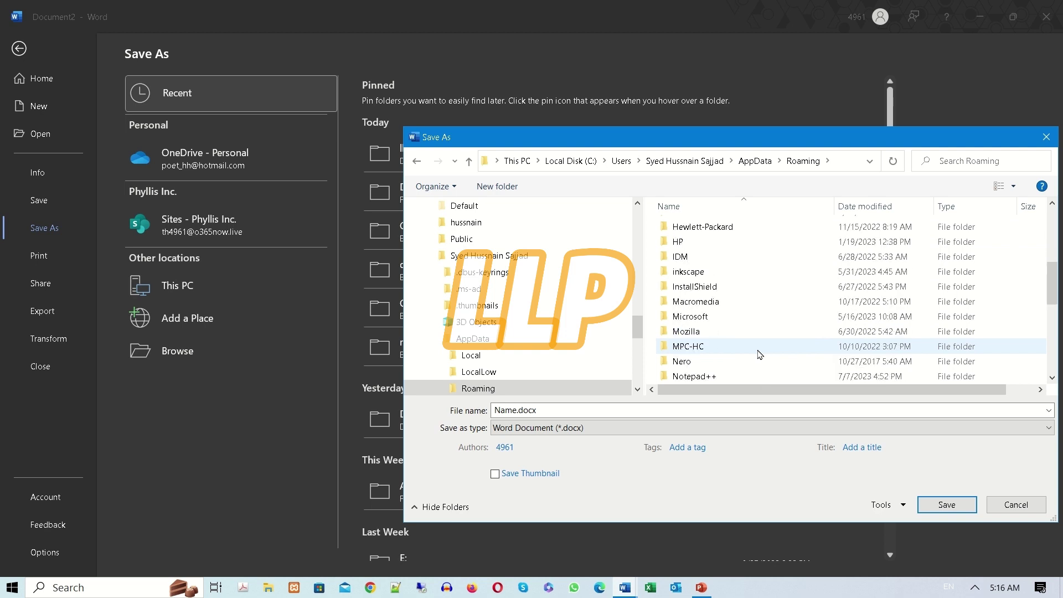
scroll(758, 355, "down", 3)
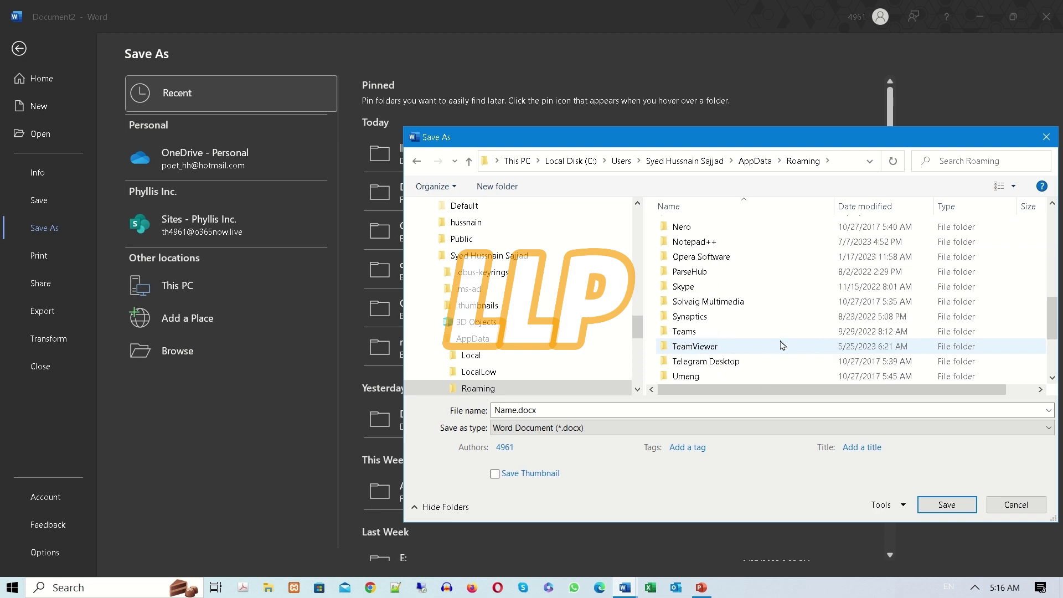
scroll(730, 340, "down", 3)
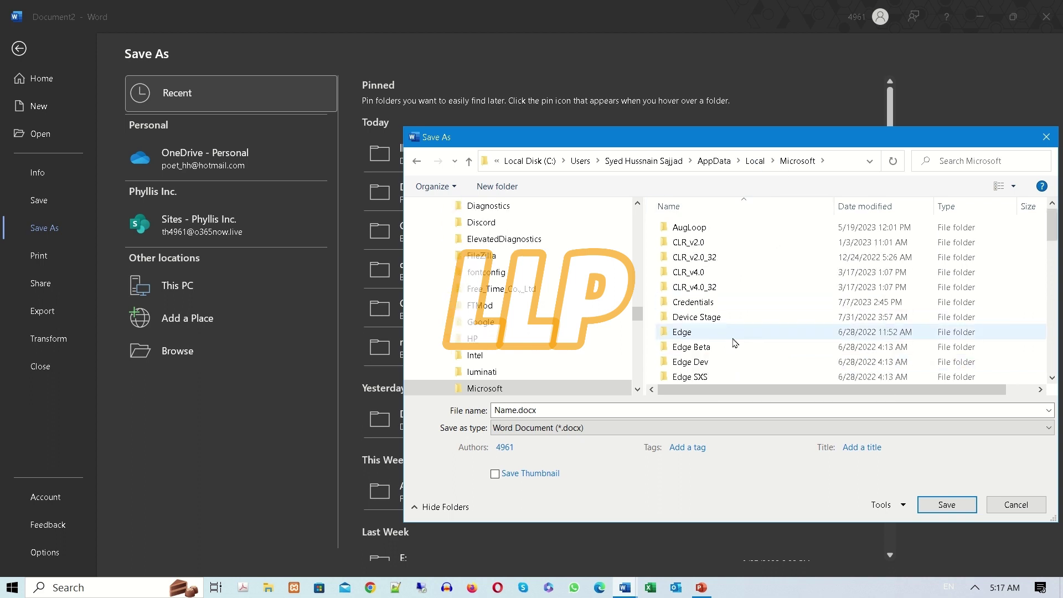
scroll(731, 343, "down", 3)
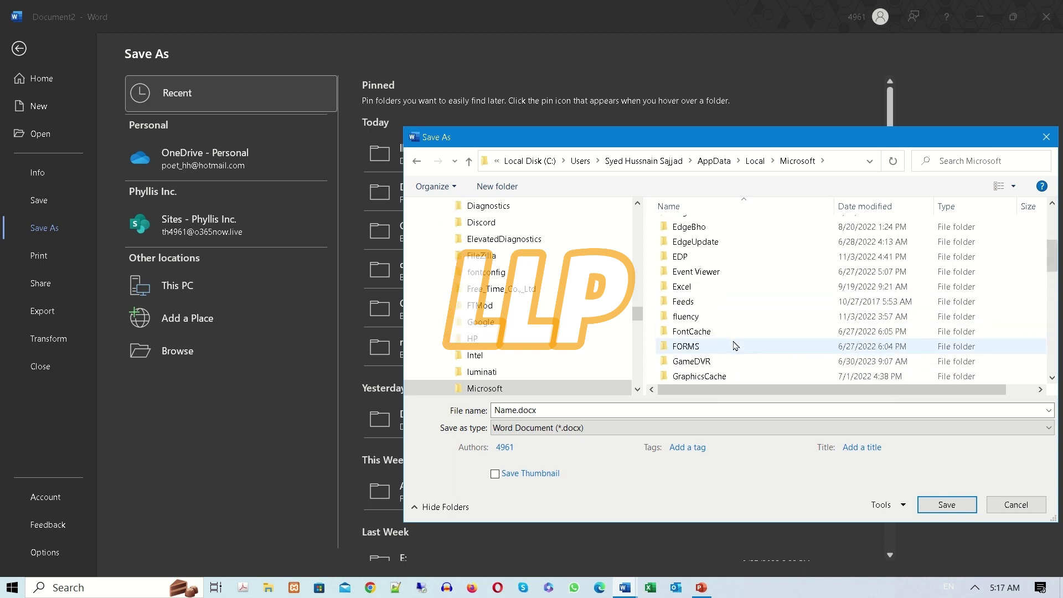
scroll(734, 346, "down", 3)
scroll(734, 347, "down", 4)
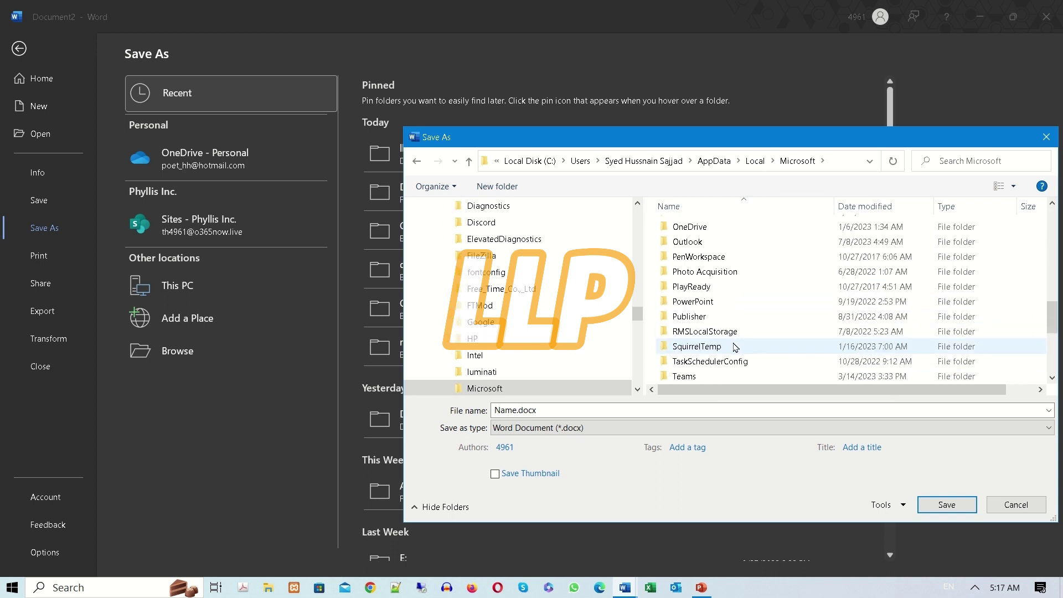
scroll(734, 347, "down", 1)
key("alt+Left")
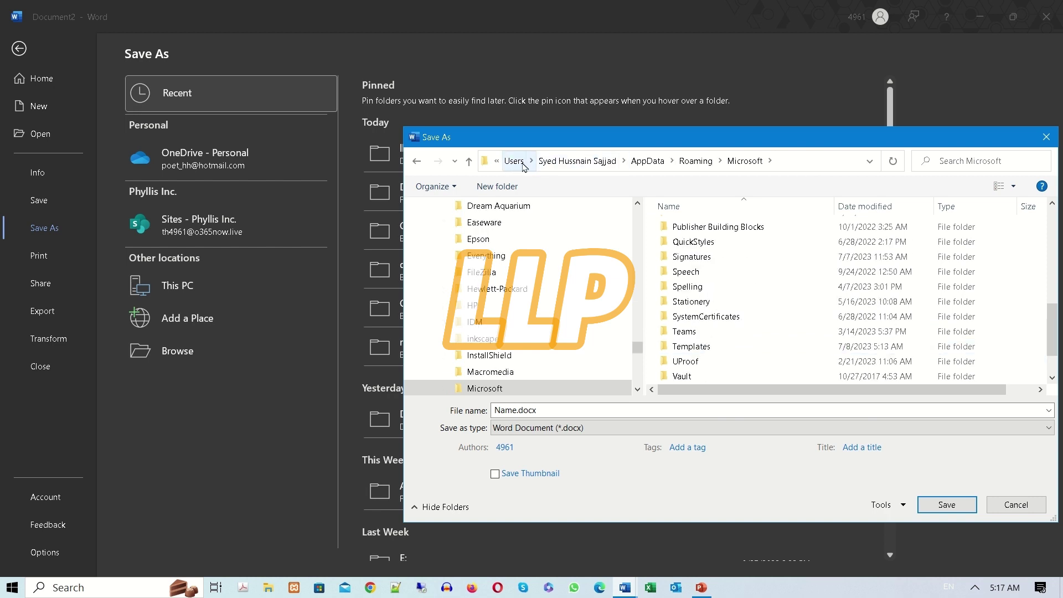
left_click(518, 160)
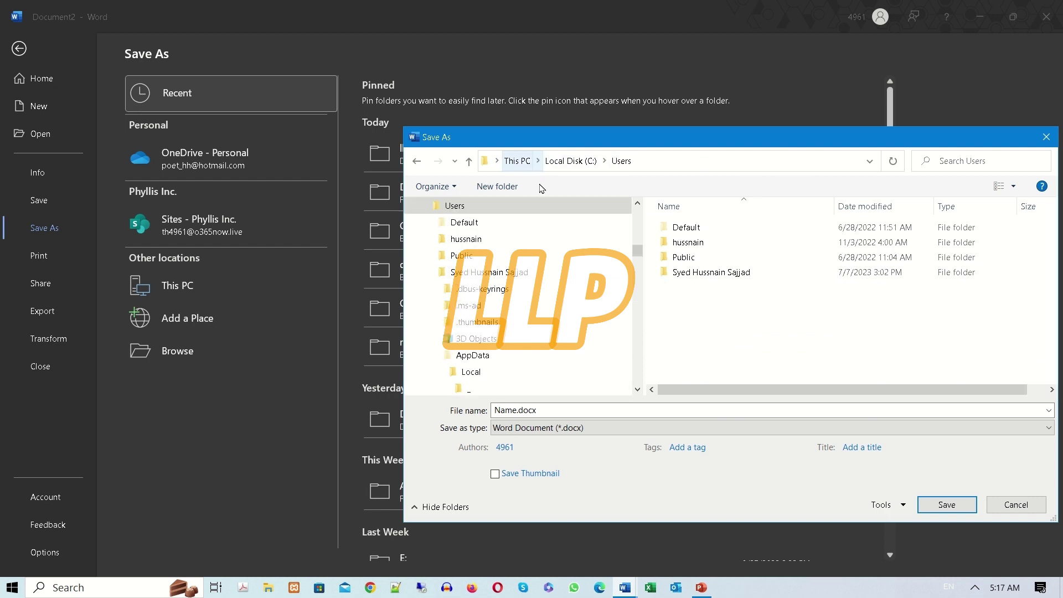
double_click(688, 273)
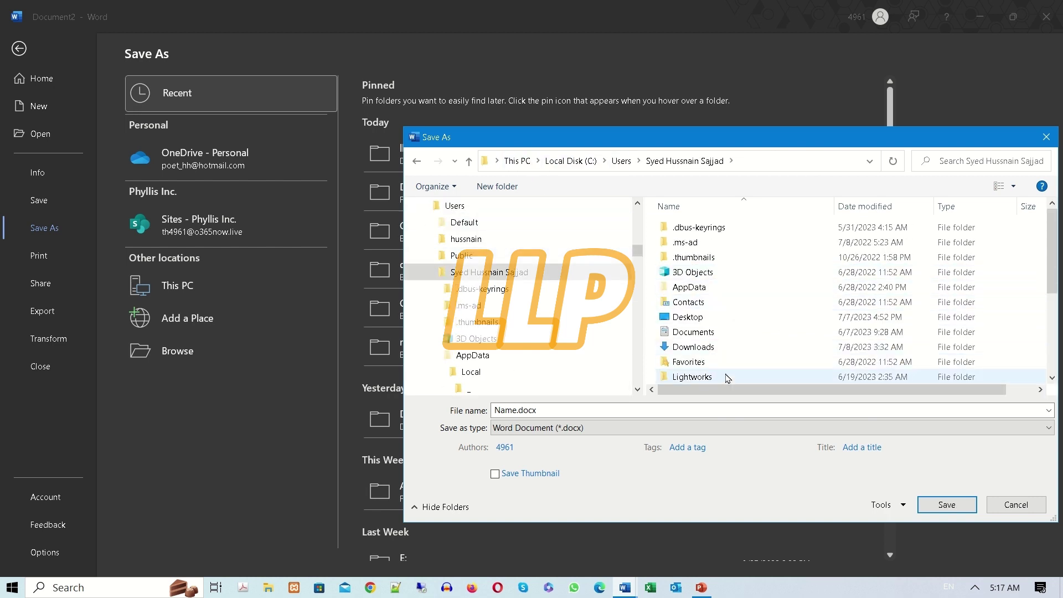
double_click(698, 288)
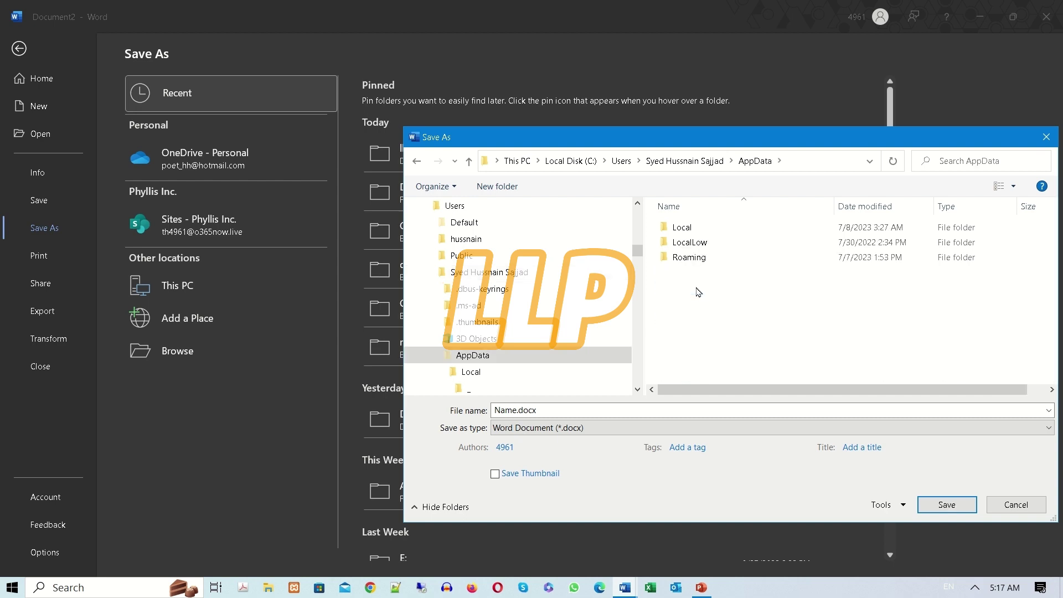
left_click(684, 162)
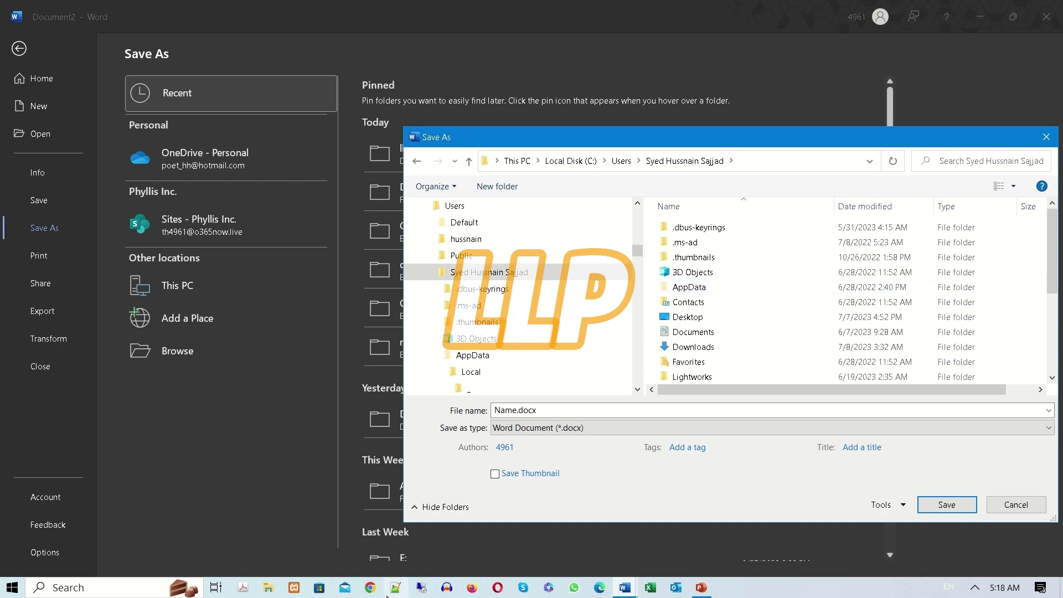
Open File Explorer and set its folder options to show hidden files, folders and drives.
left_click(267, 587)
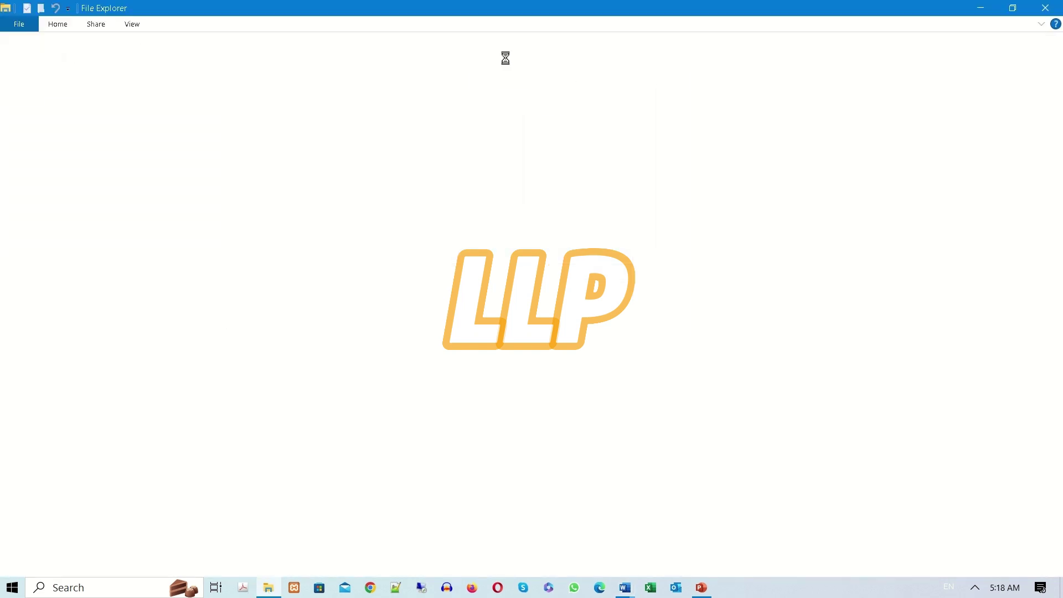
left_click(135, 25)
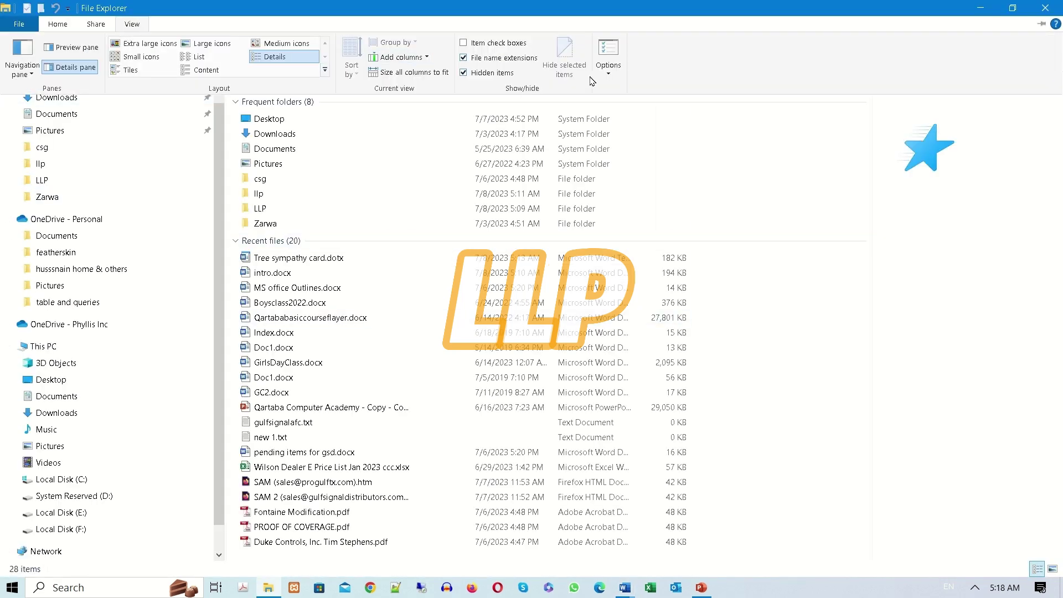
left_click(608, 70)
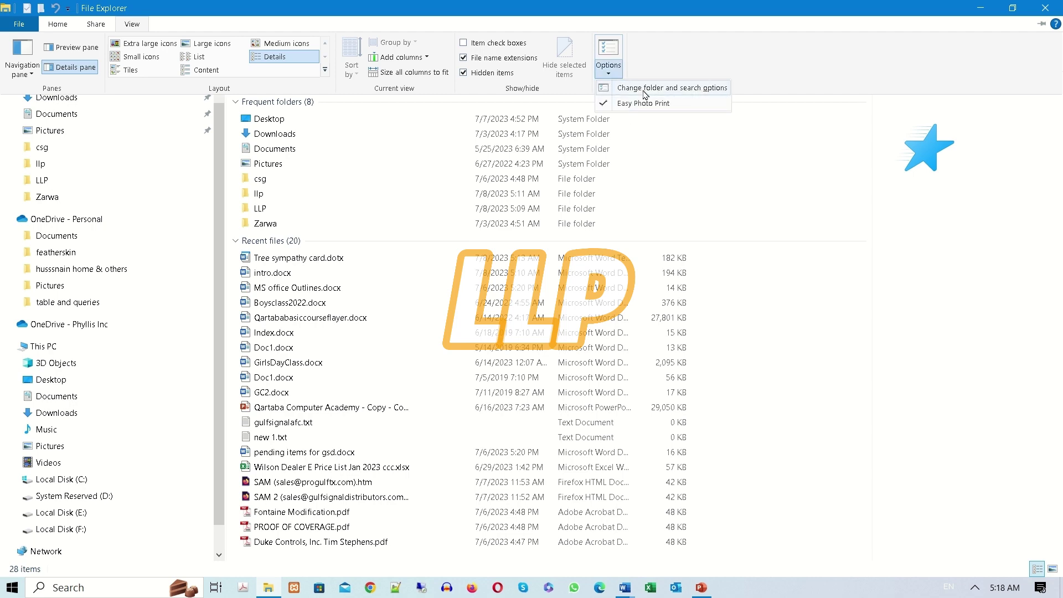
left_click(643, 90)
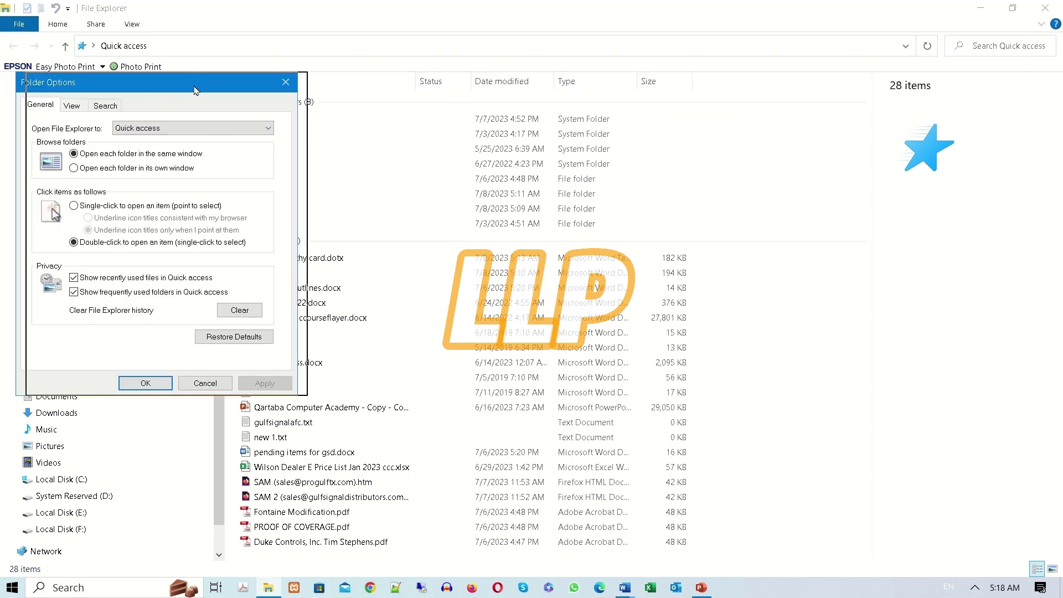
left_click(506, 105)
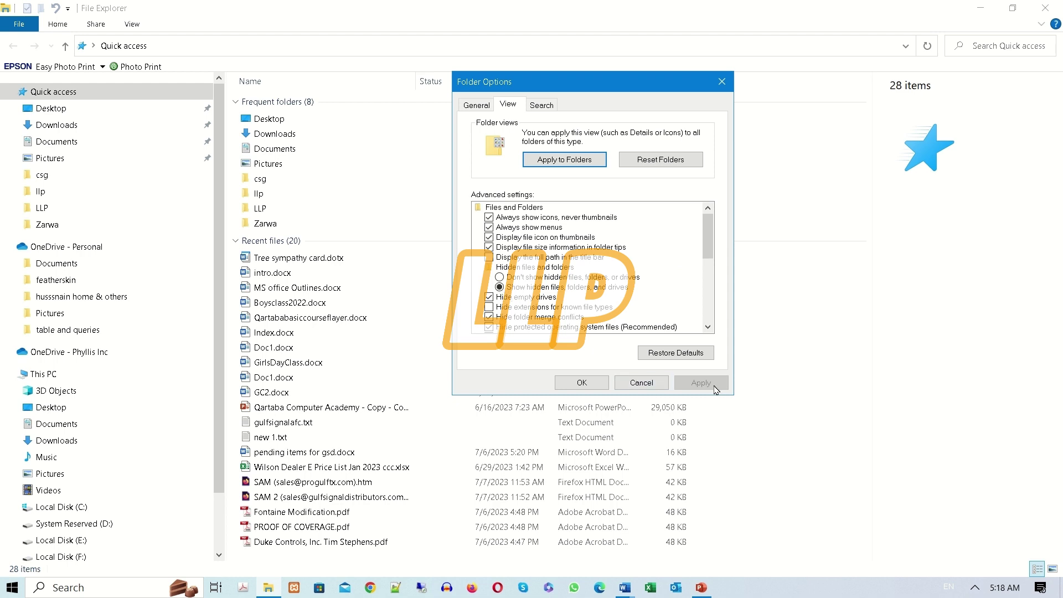
left_click(575, 383)
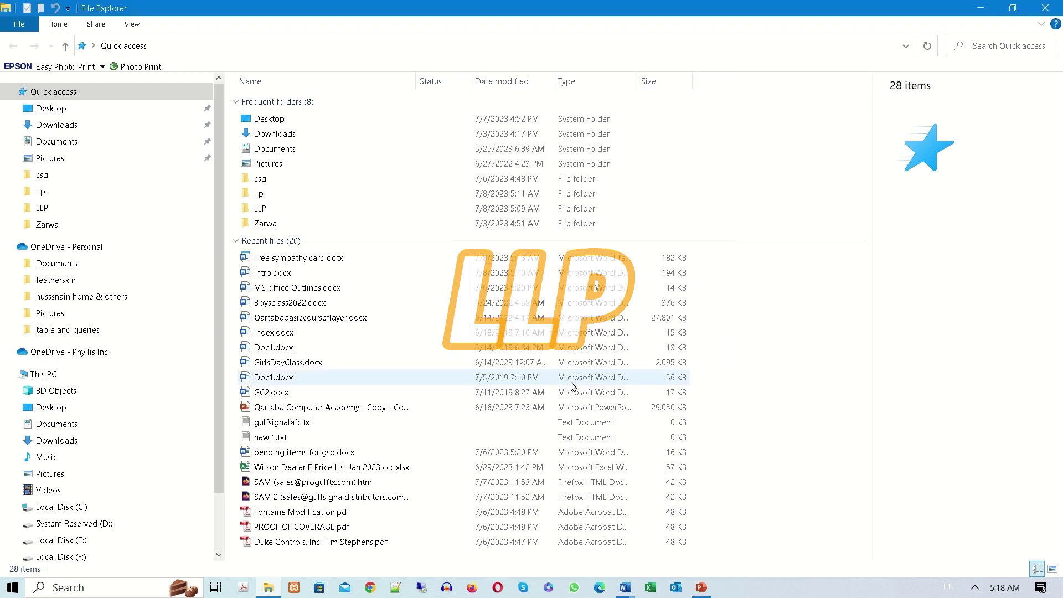
In the Save As dialog, browse to the AppData\Roaming\Microsoft\Templates folder.
left_click(1042, 8)
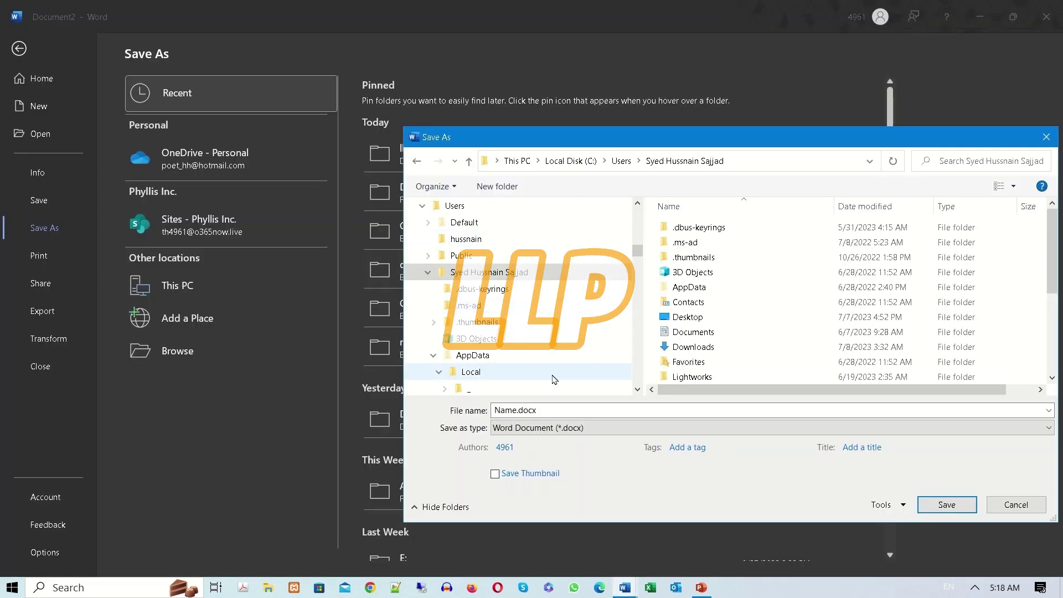
double_click(706, 292)
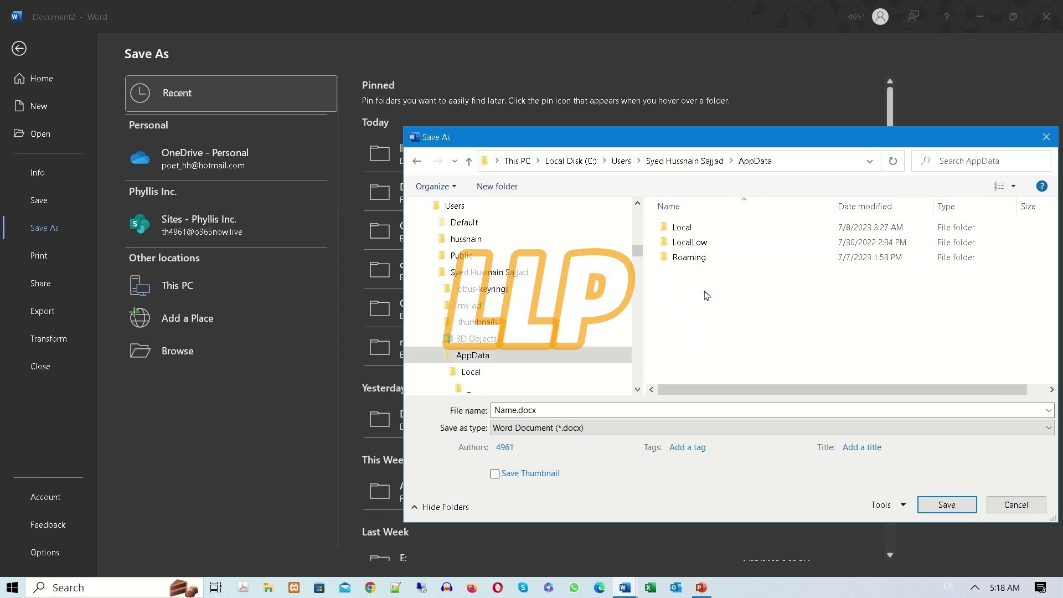
double_click(696, 257)
scroll(731, 315, "down", 3)
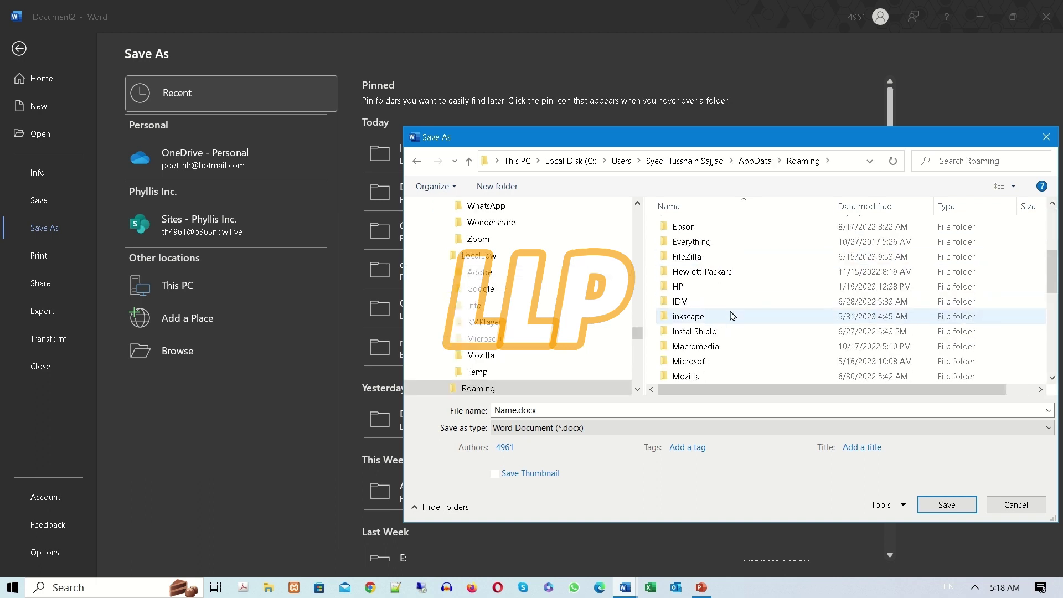
double_click(689, 363)
scroll(757, 339, "down", 3)
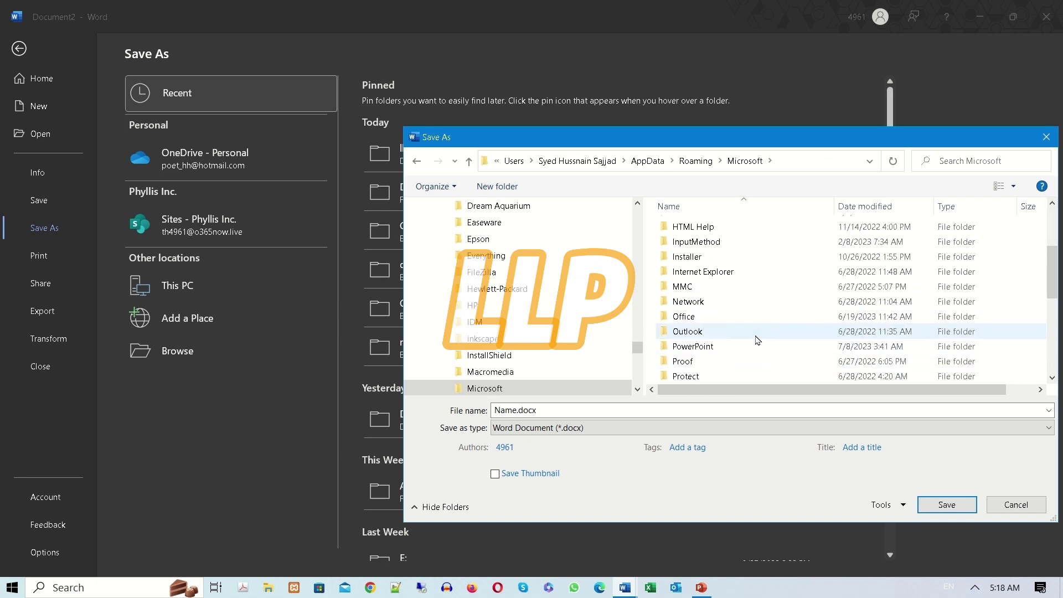
scroll(757, 339, "down", 5)
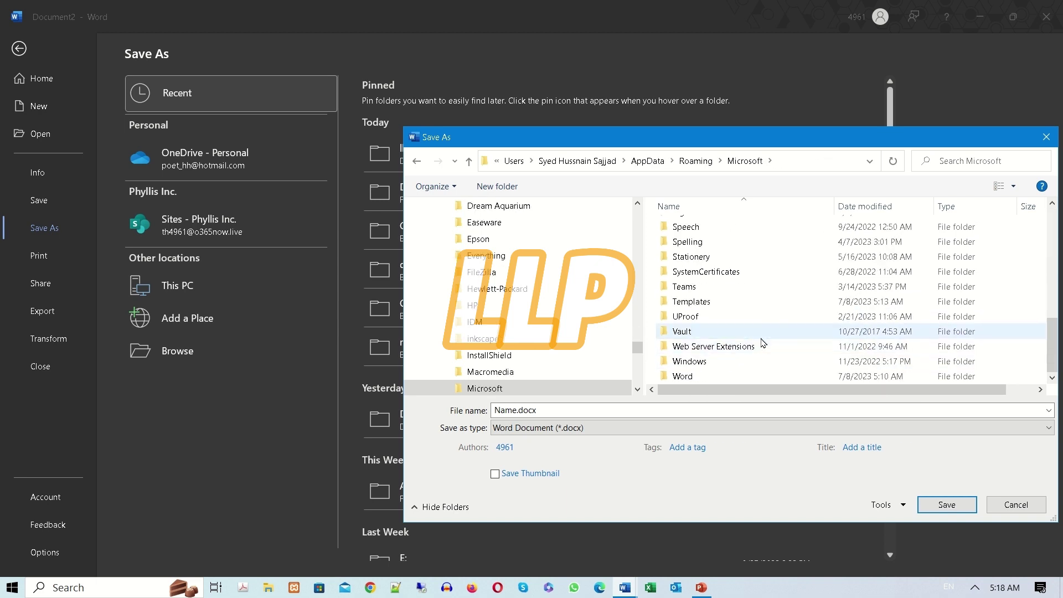
double_click(696, 303)
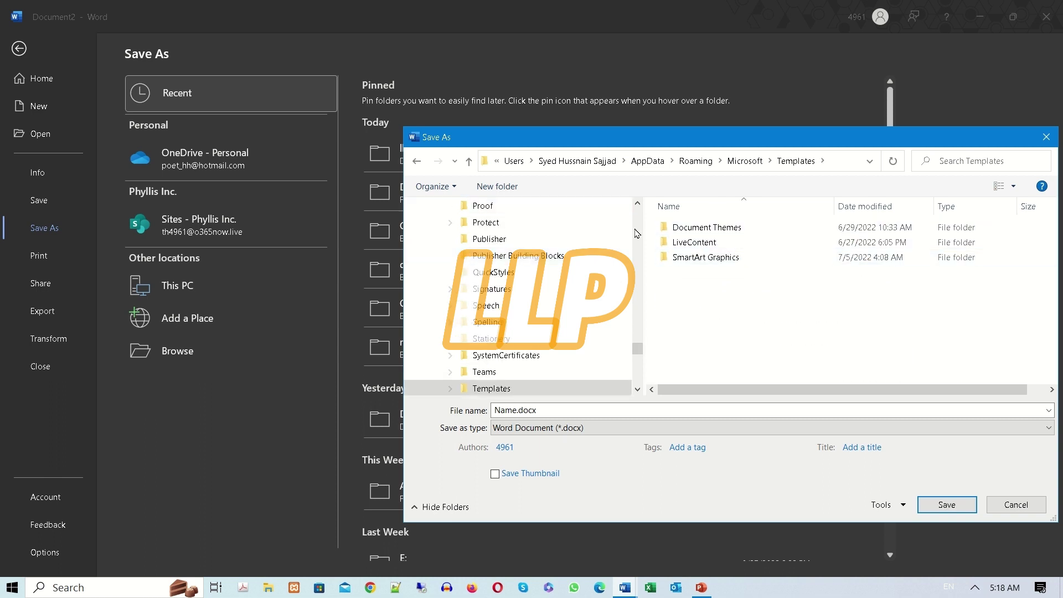
Save the form as a Word Template (*.dotx) named form1.
left_click(546, 432)
left_click(550, 432)
left_click(562, 433)
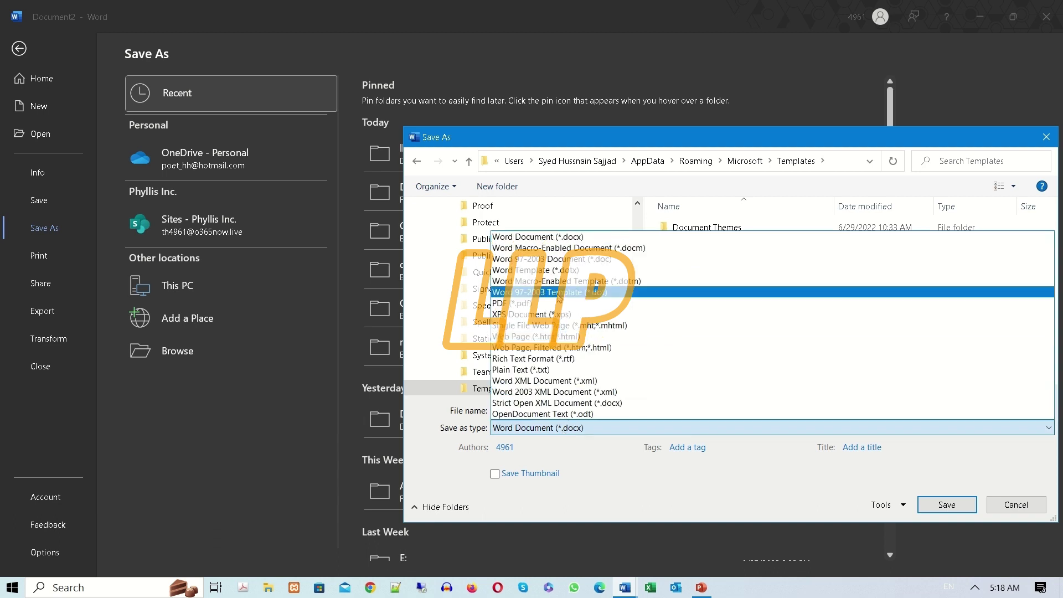
left_click(540, 274)
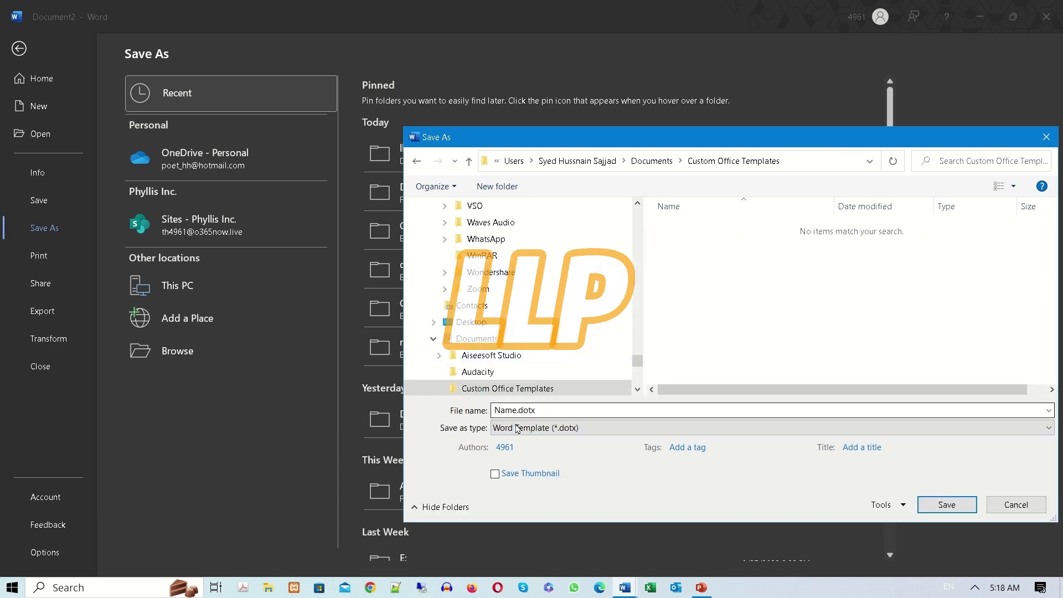
left_click(537, 409)
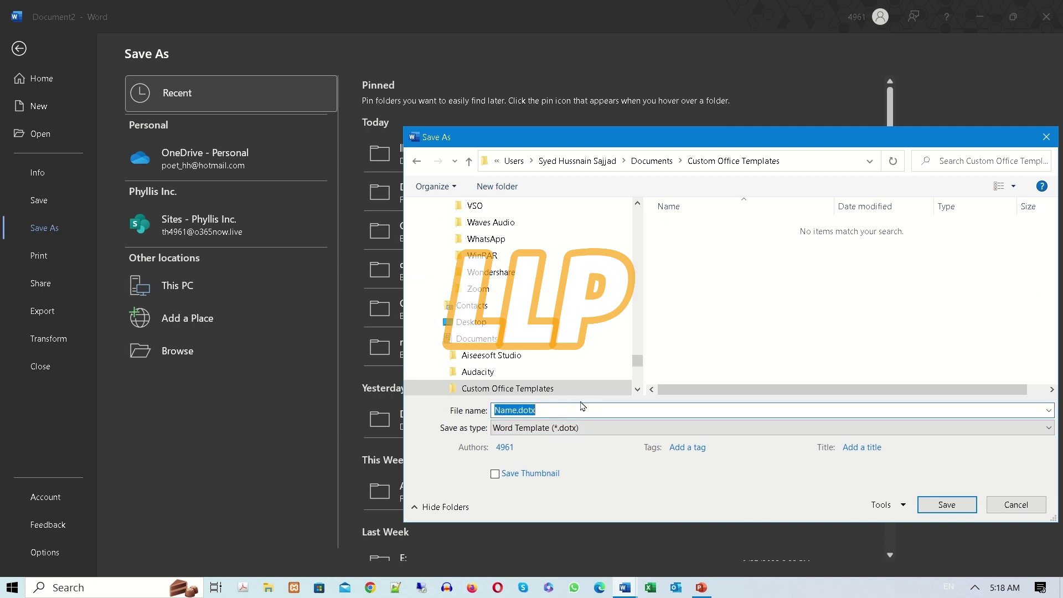
type("form1")
left_click(942, 504)
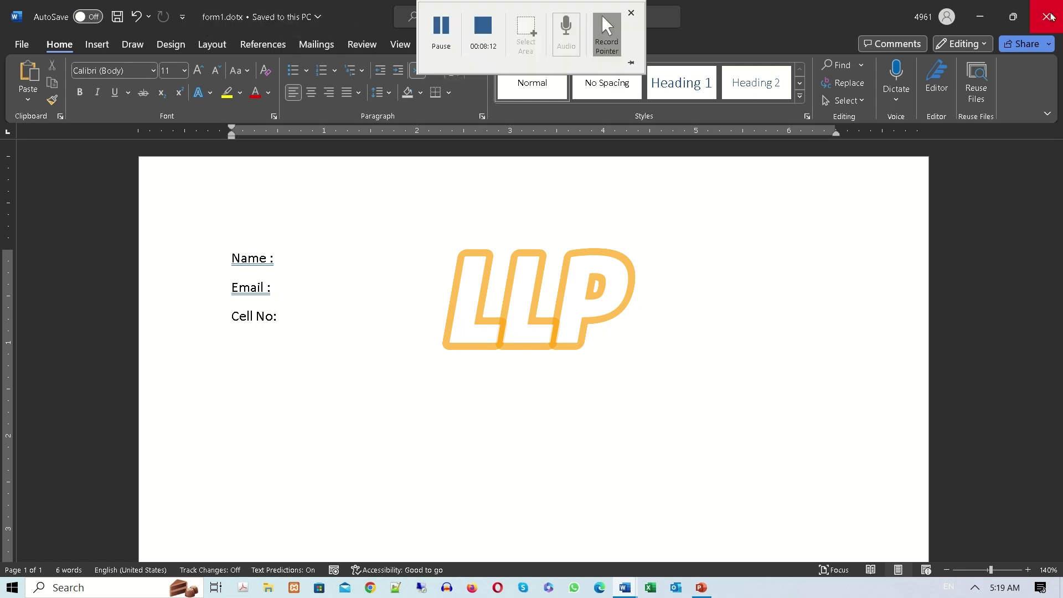
Close form1.dotx and create a new document from the personal form1 template.
left_click(1050, 16)
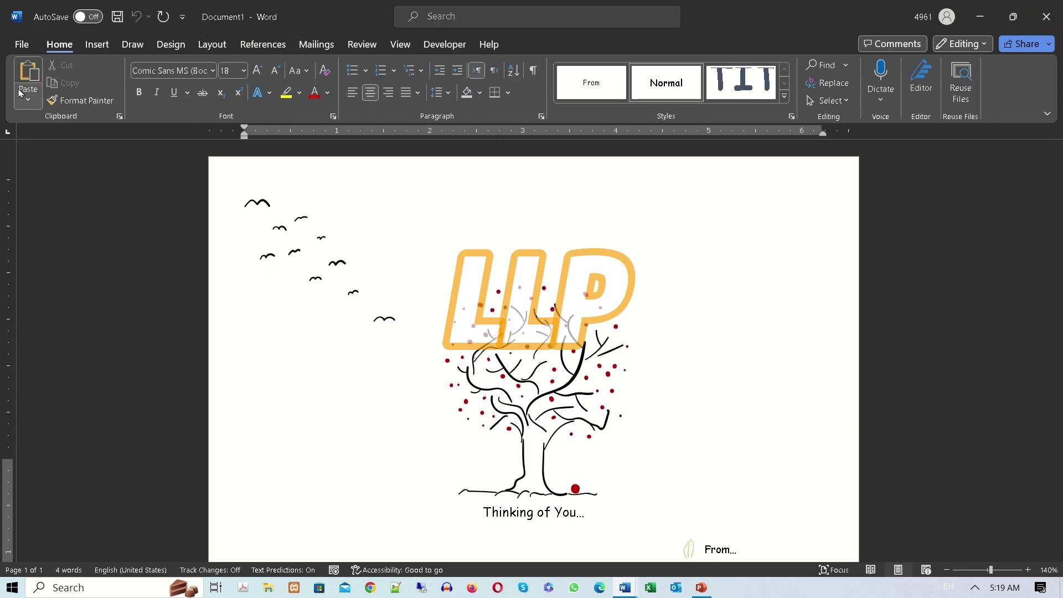
left_click(22, 44)
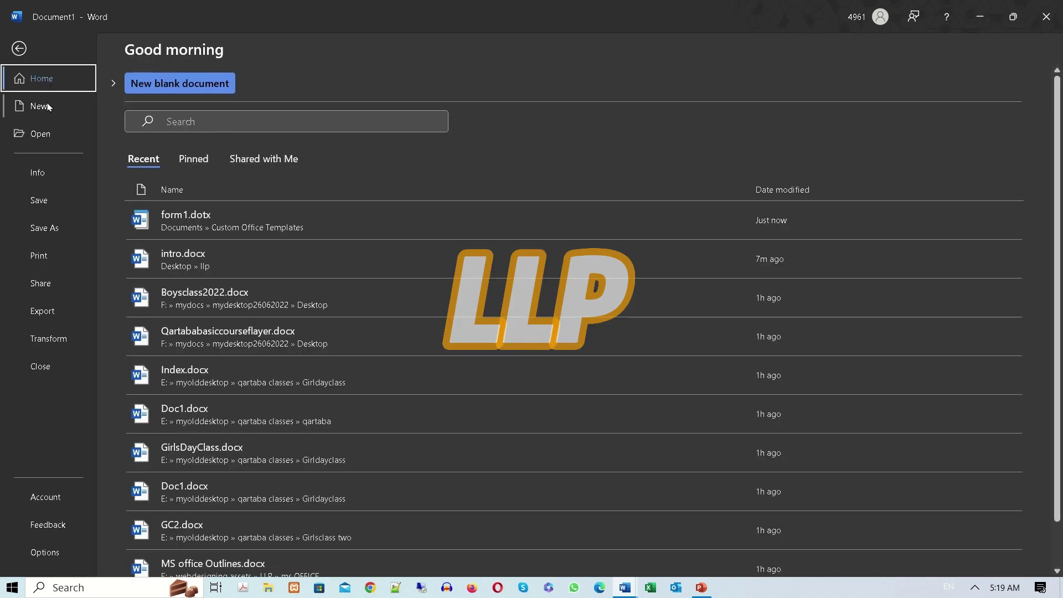
left_click(48, 107)
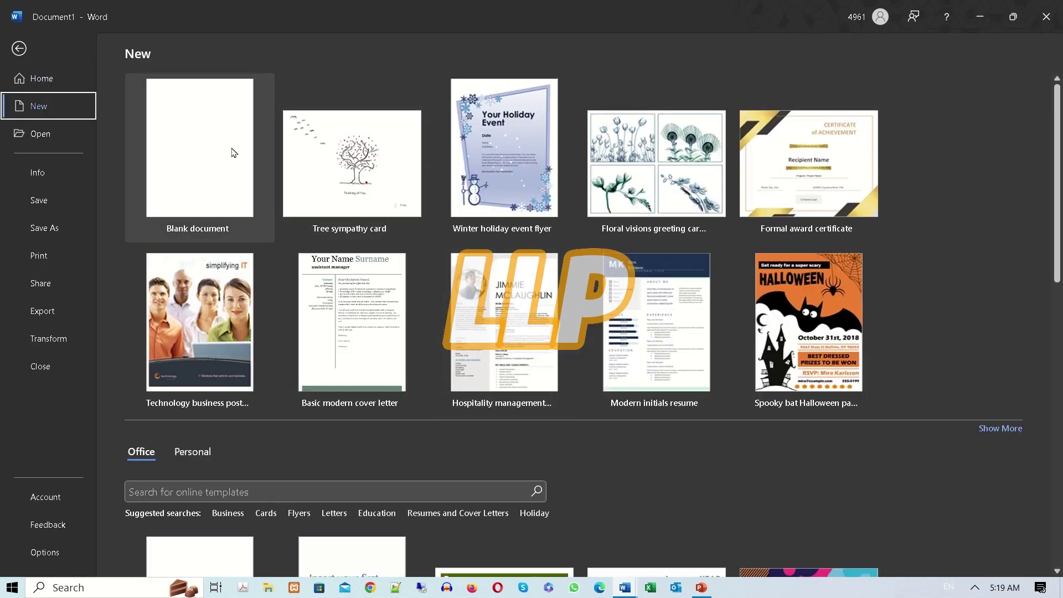
left_click(195, 454)
scroll(394, 430, "down", 2)
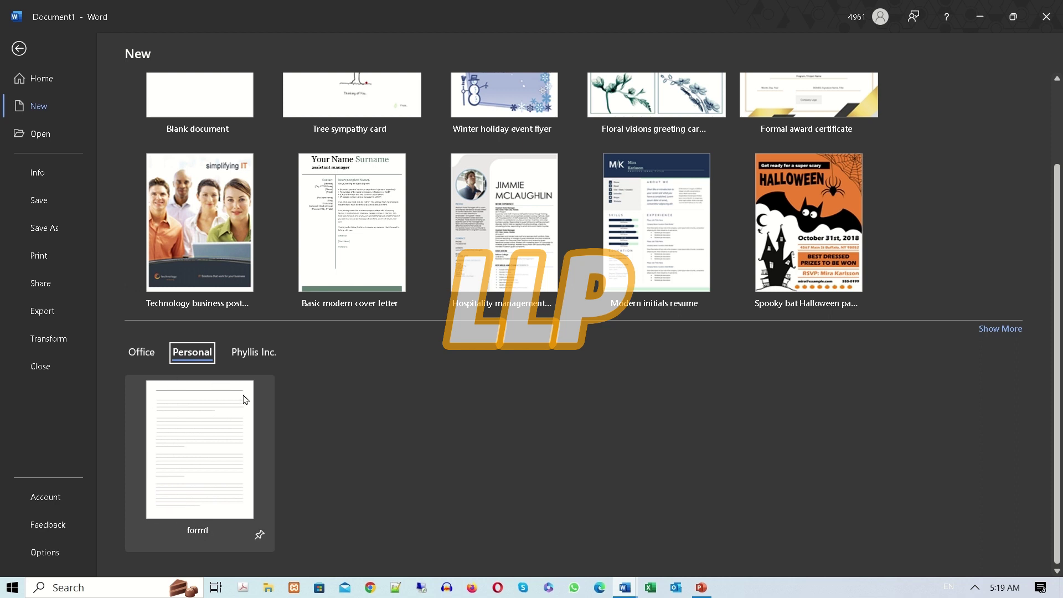
left_click(142, 352)
left_click(192, 354)
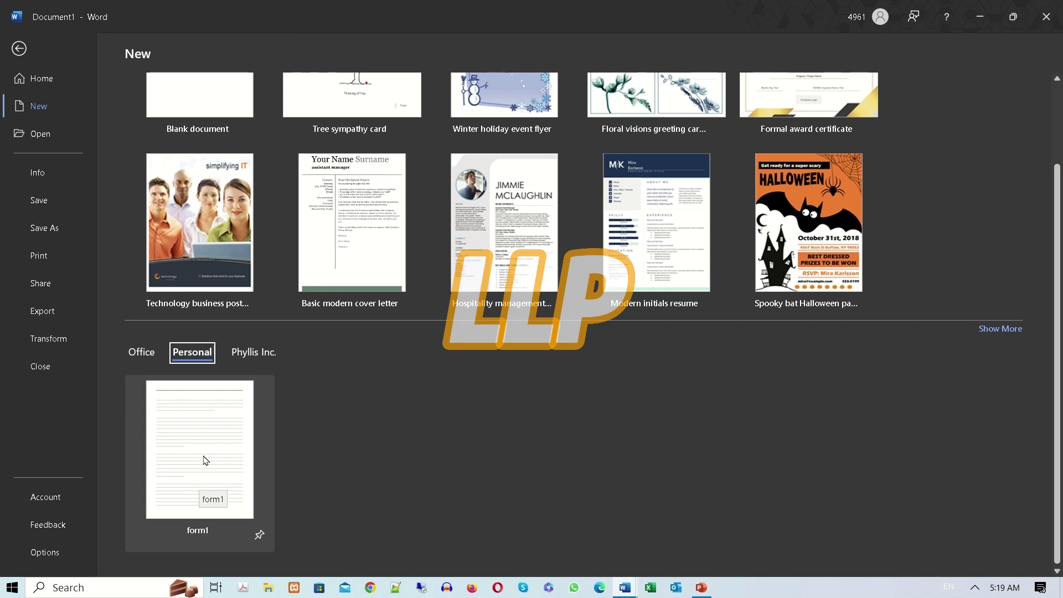
left_click(205, 460)
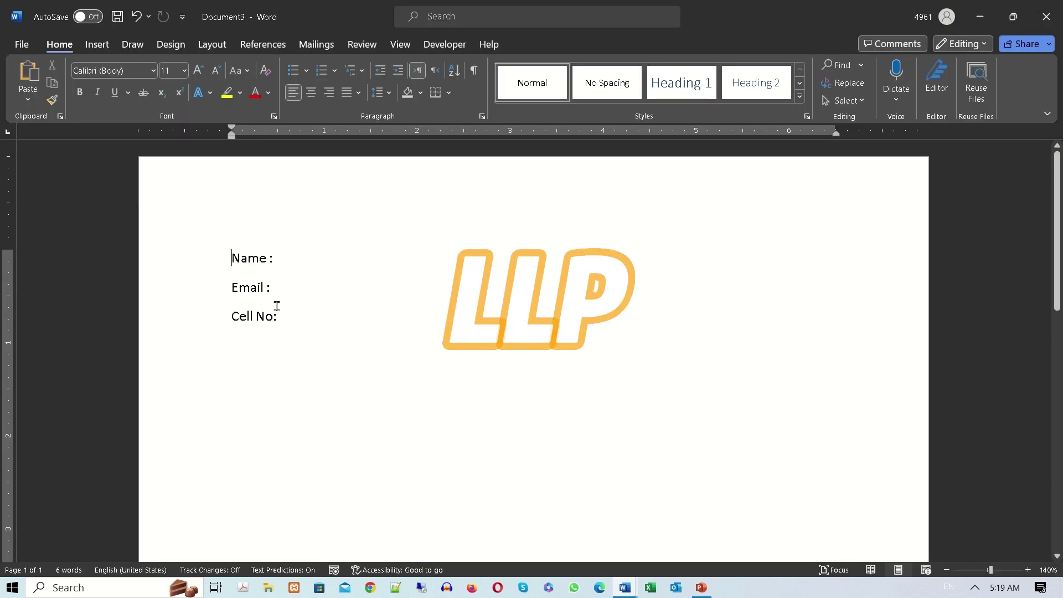
left_click(285, 316)
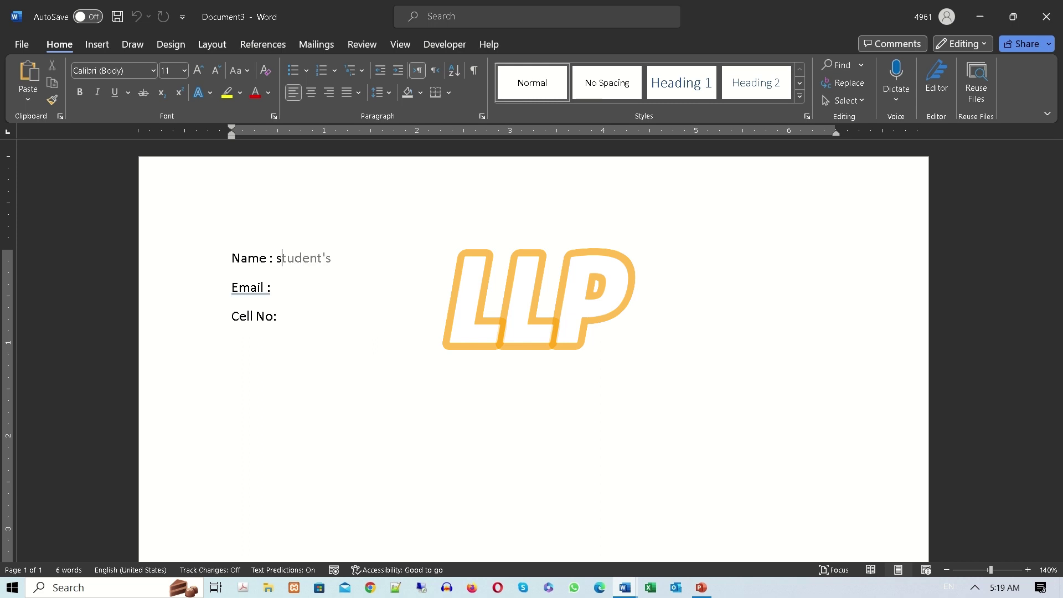
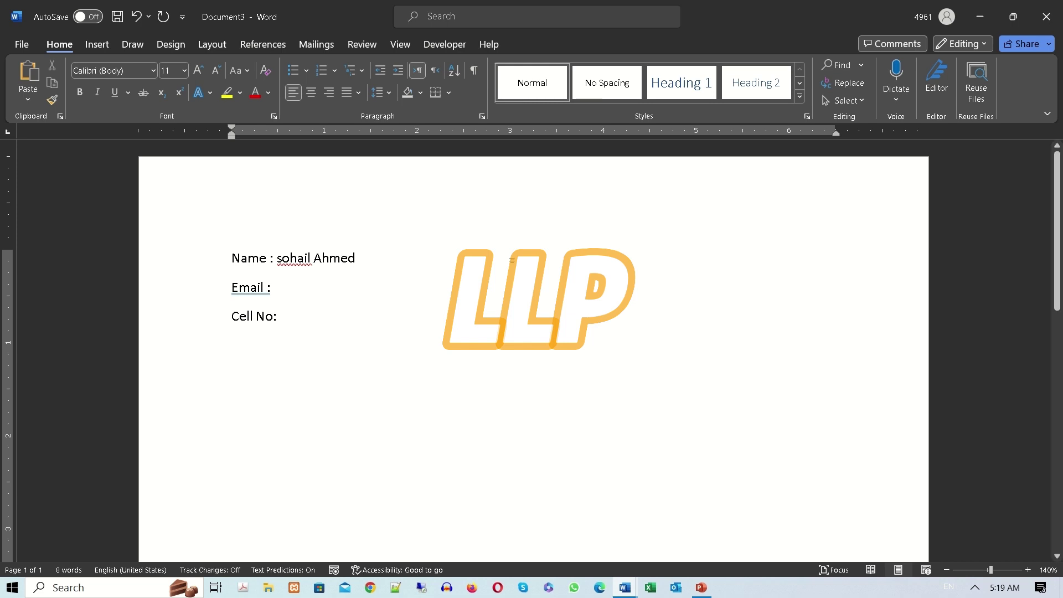
Enter the person's name, e-mail address and cell number after each label, then save with Ctrl+S.
left_click(308, 286)
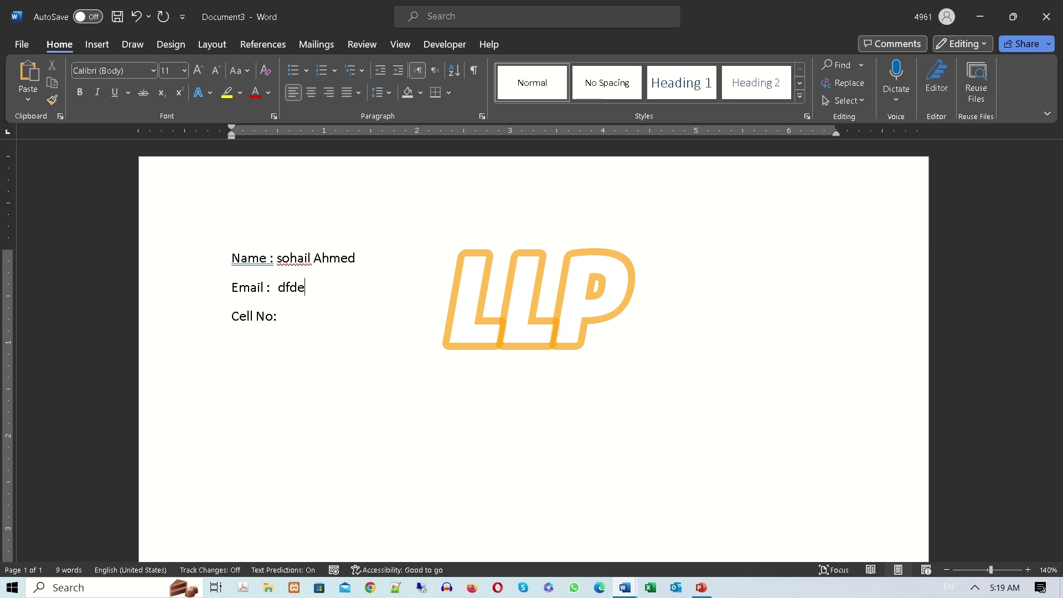
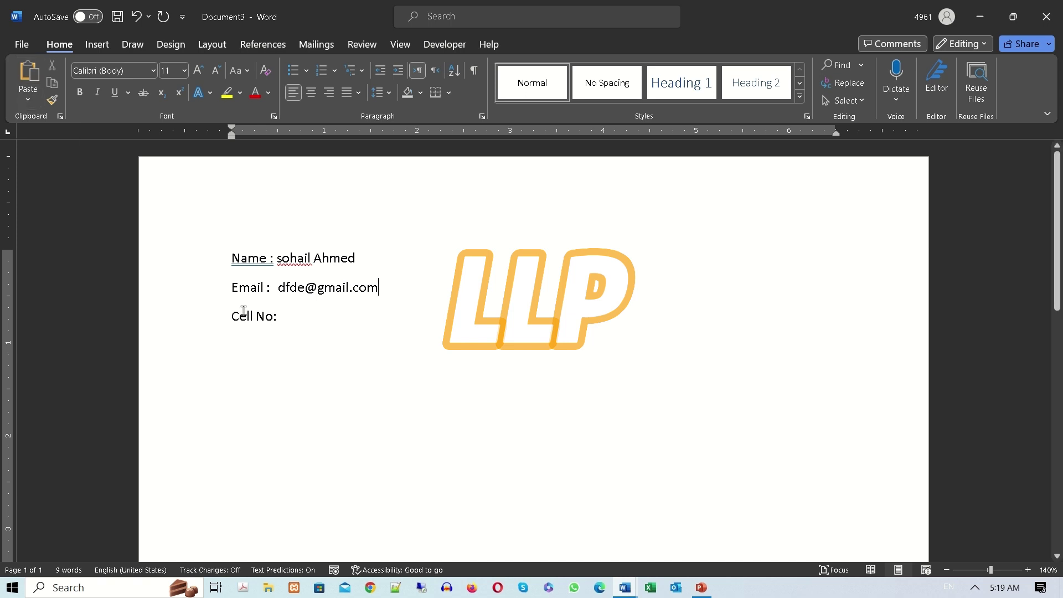
left_click(319, 315)
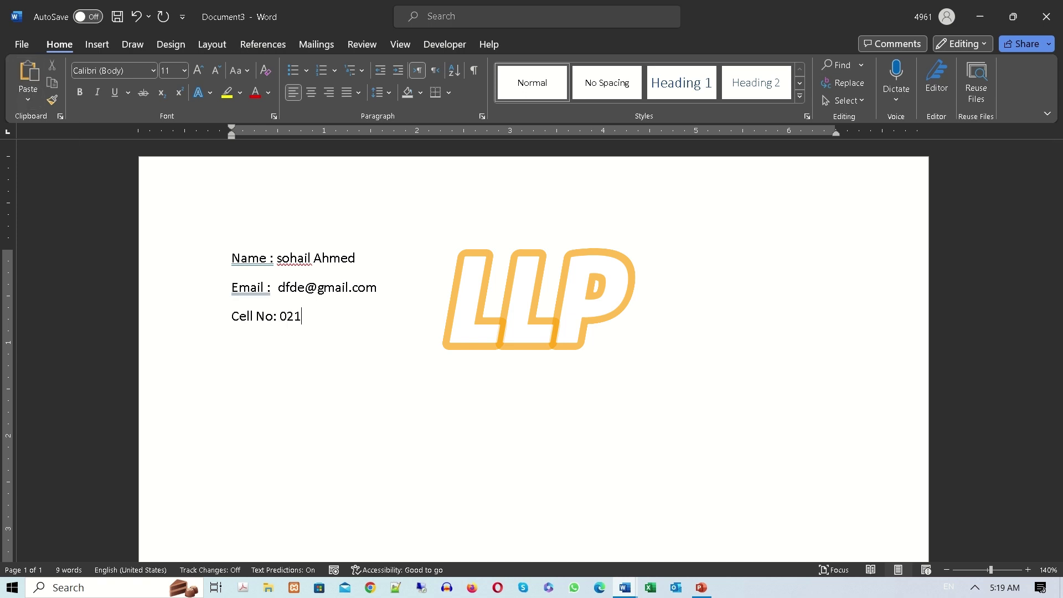
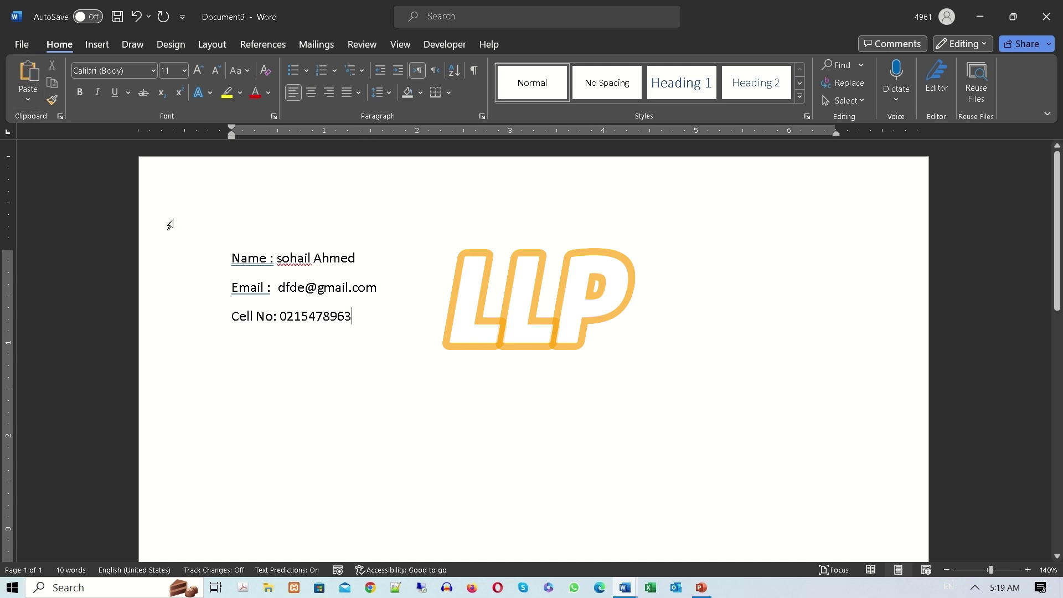
key("ctrl+s")
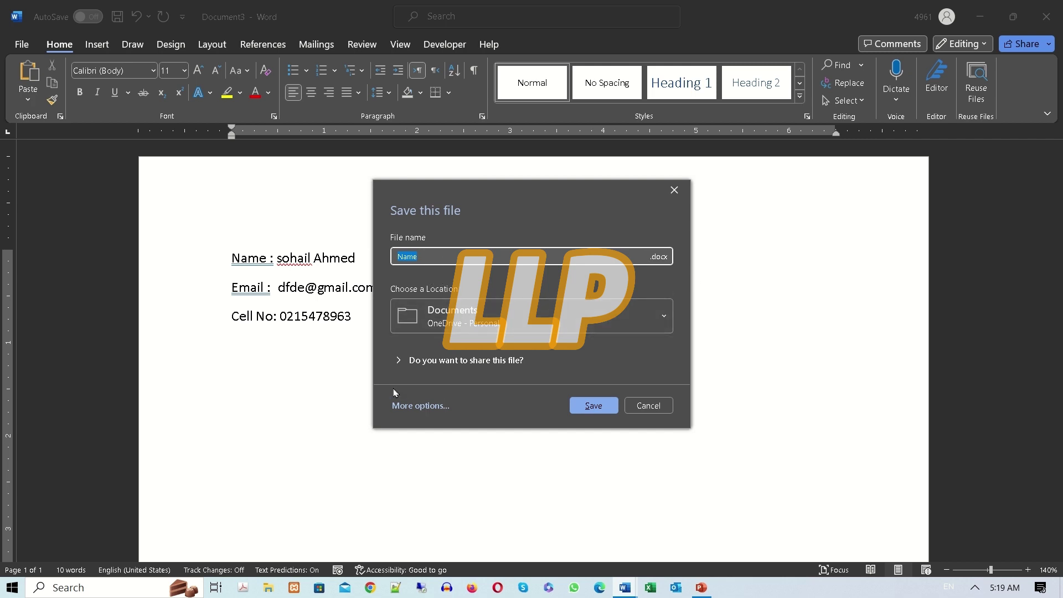
Leave the Browse save location without choosing, then close Document3, keeping its changes as Name.docx.
left_click(413, 406)
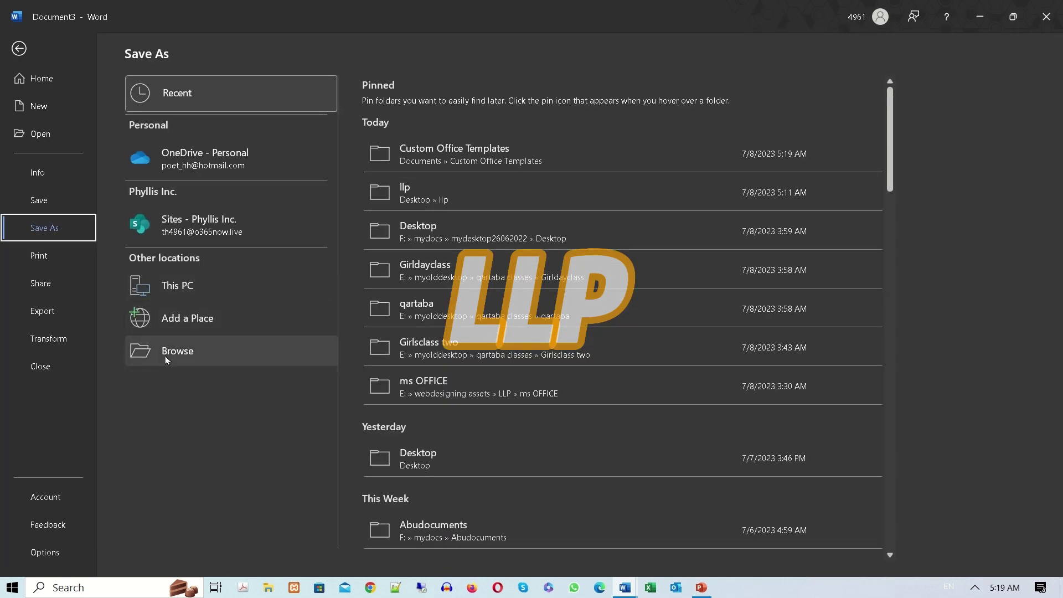
left_click(177, 350)
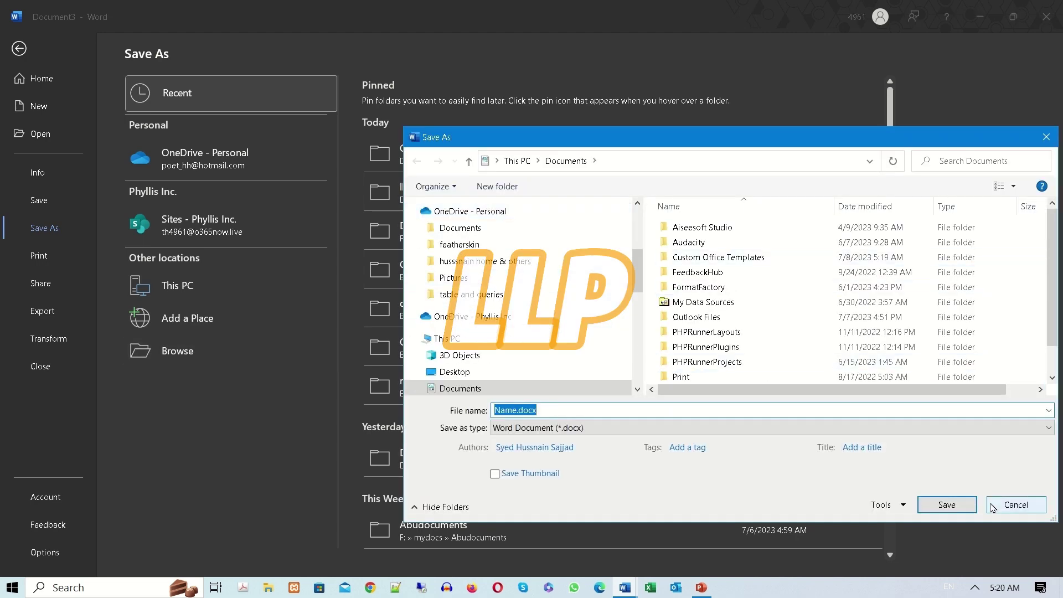
left_click(1015, 504)
left_click(20, 49)
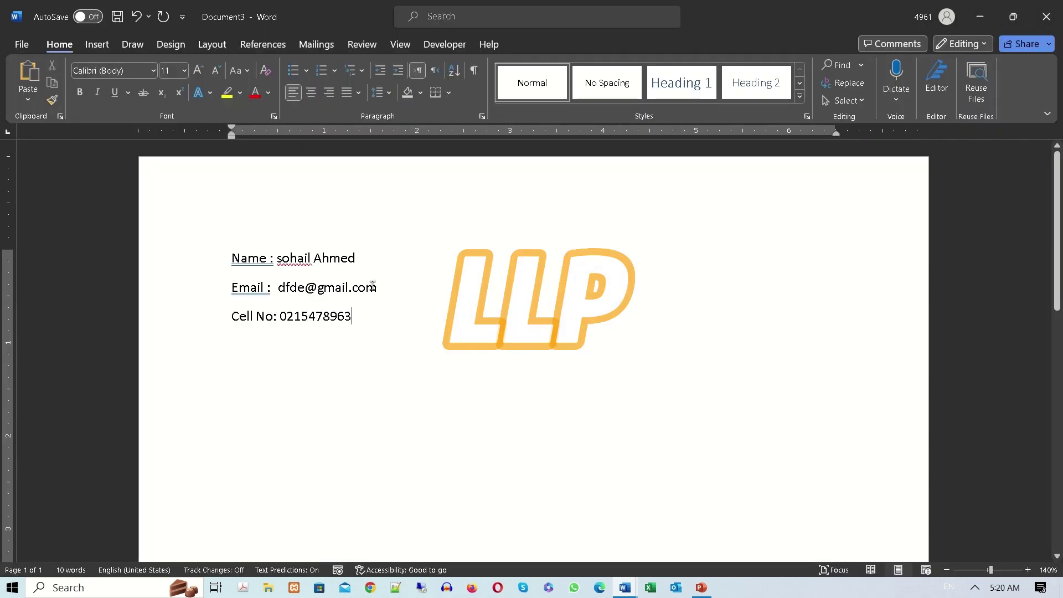
left_click(1050, 13)
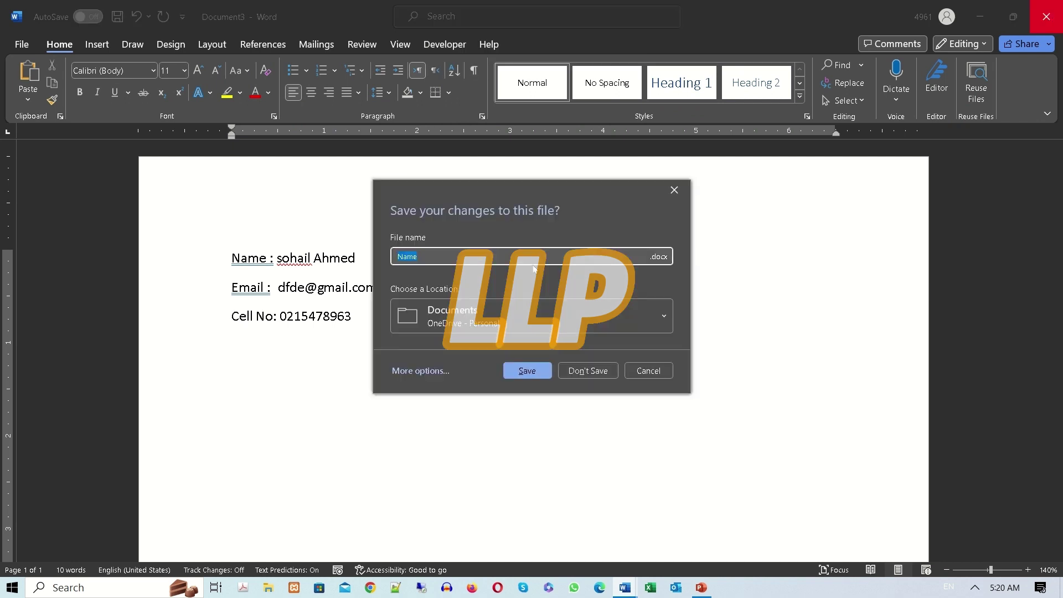
key("Escape")
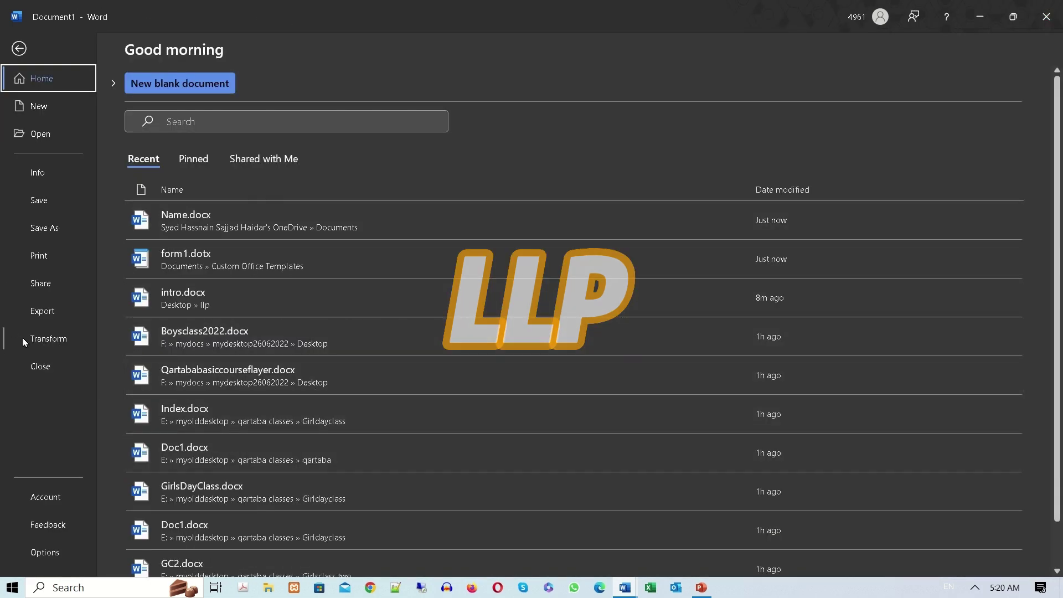
Create a new document from the form1 personal template.
left_click(55, 111)
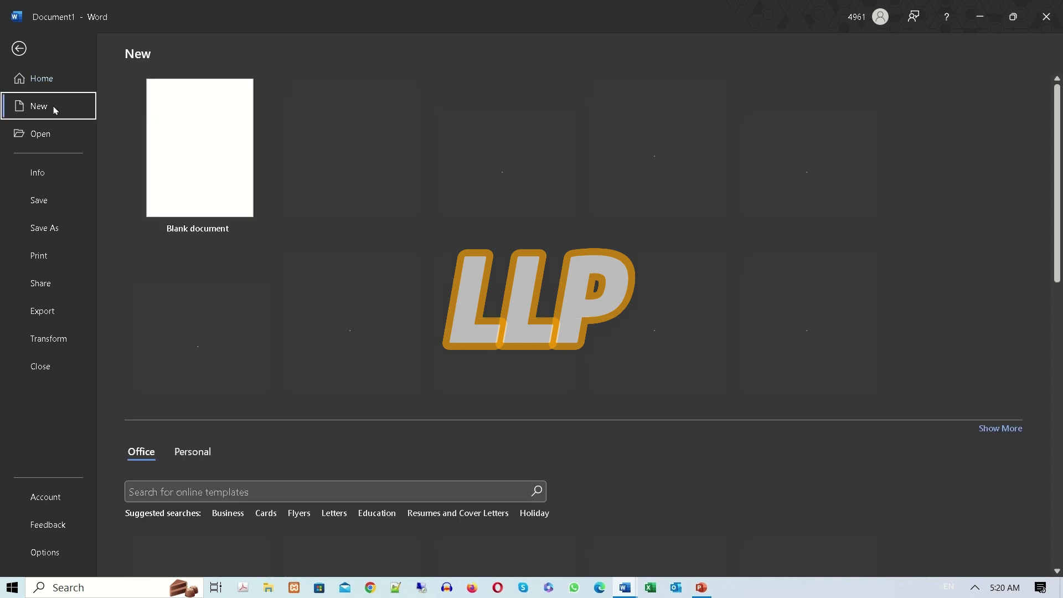
scroll(260, 526, "down", 3)
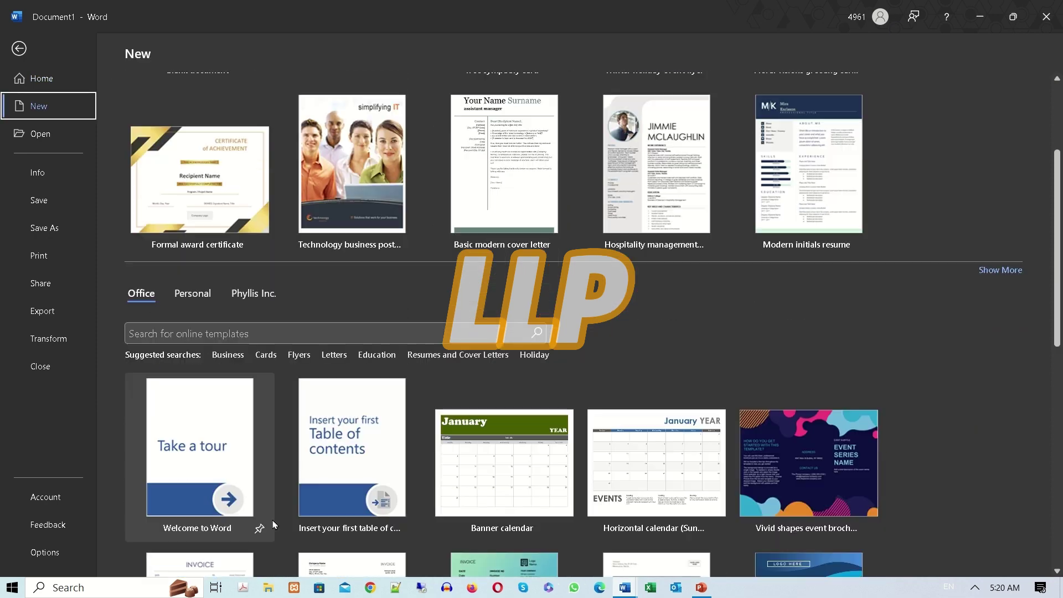
left_click(202, 296)
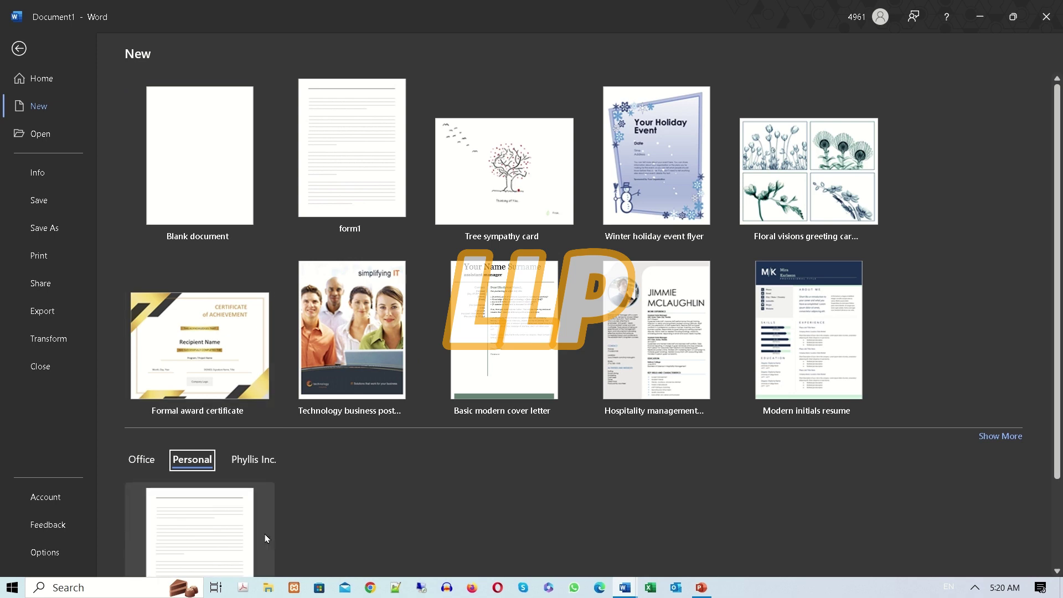
left_click(207, 524)
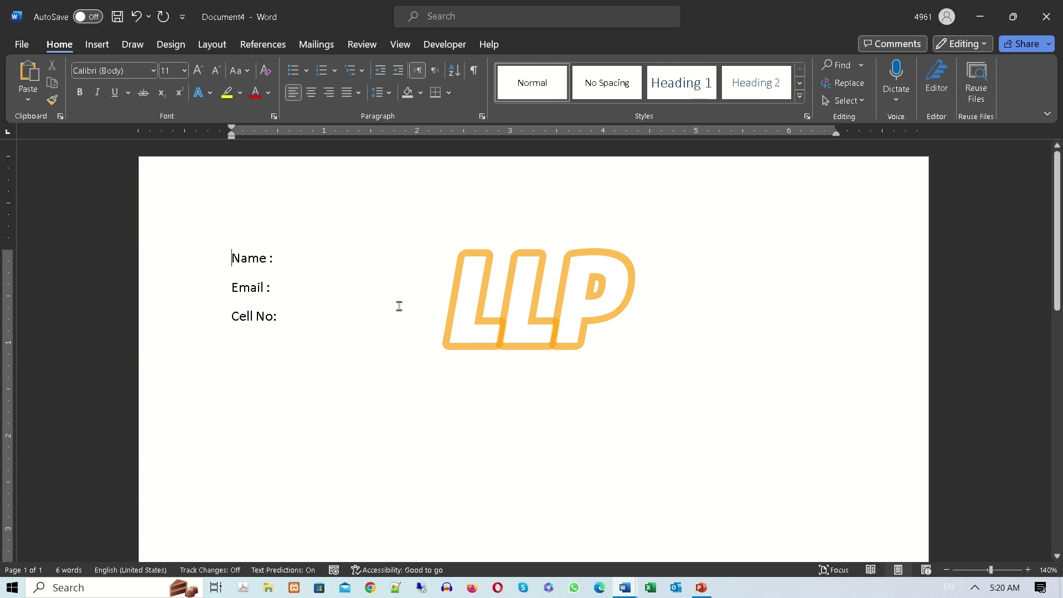
Check the empty Name, Email and Cell No fields of Document4, then bring up the open Word windows.
left_click(286, 253)
left_click_drag(280, 288, 384, 287)
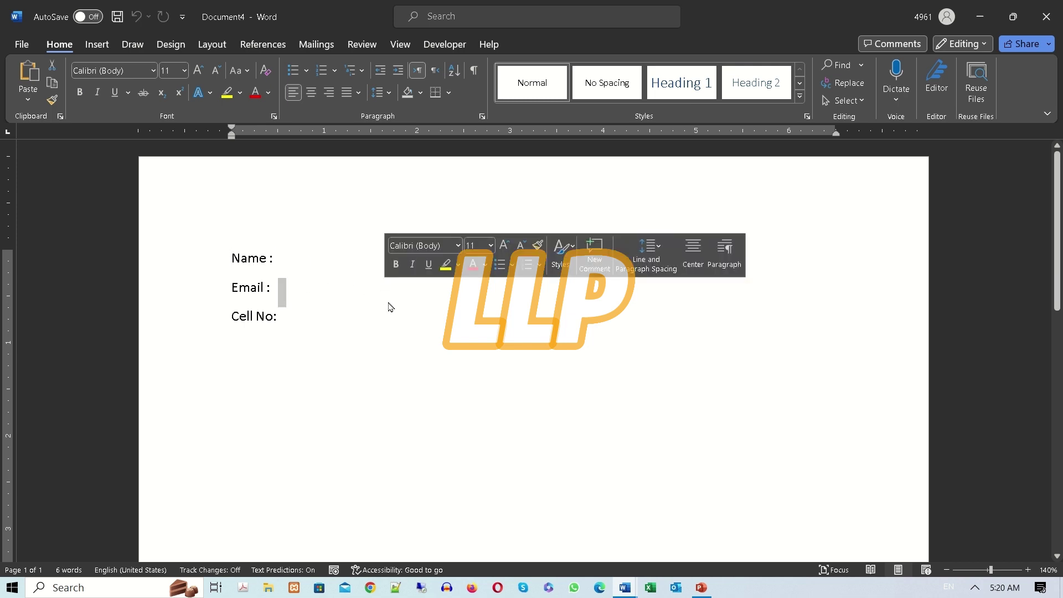
left_click(290, 316)
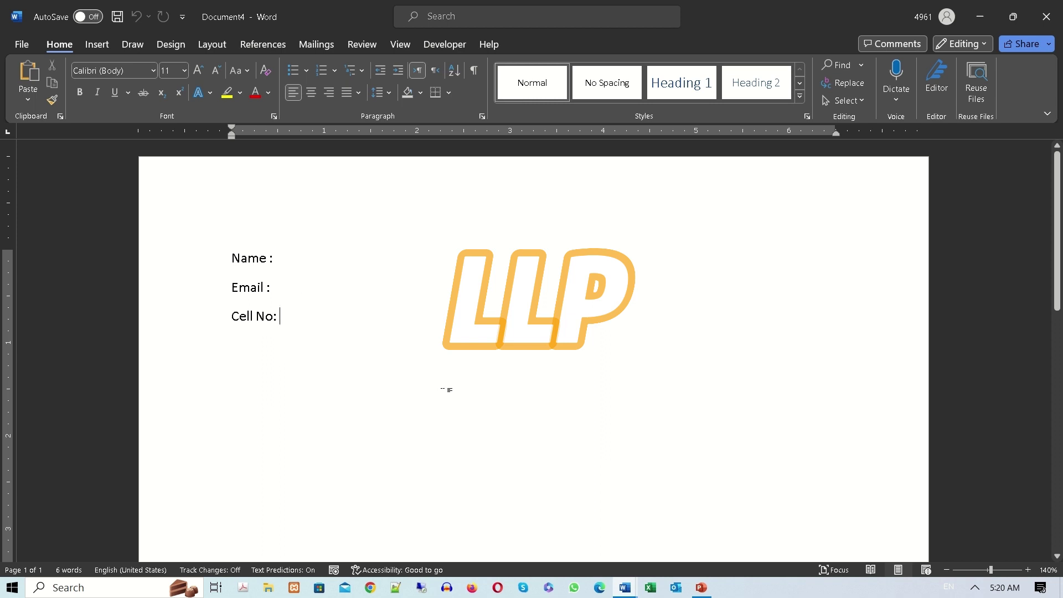
left_click(624, 587)
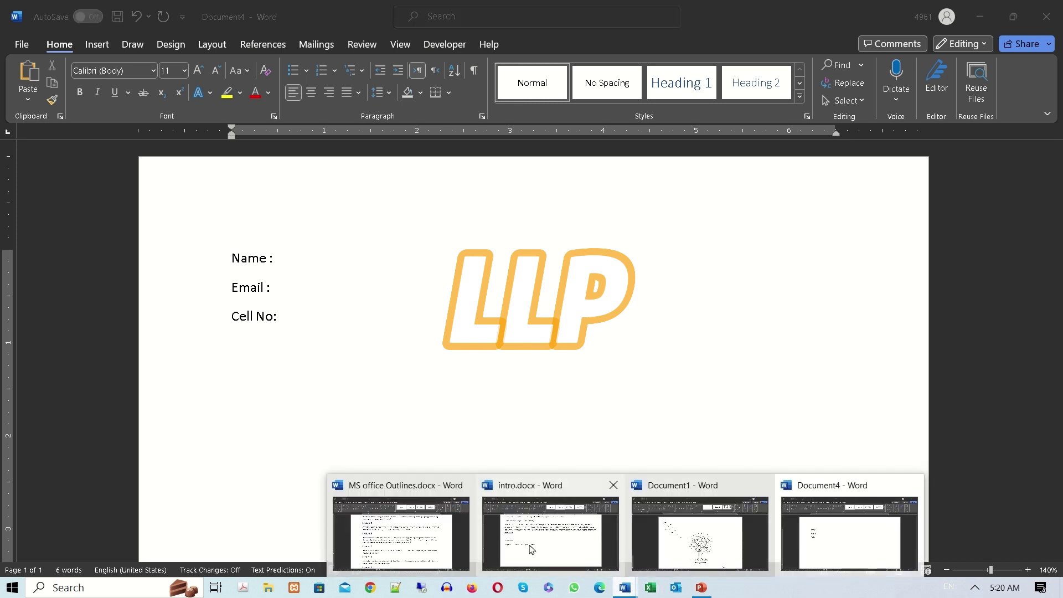
In intro.docx, type 'C -> users -> login user -> app data -> ro' on the empty line.
left_click(598, 549)
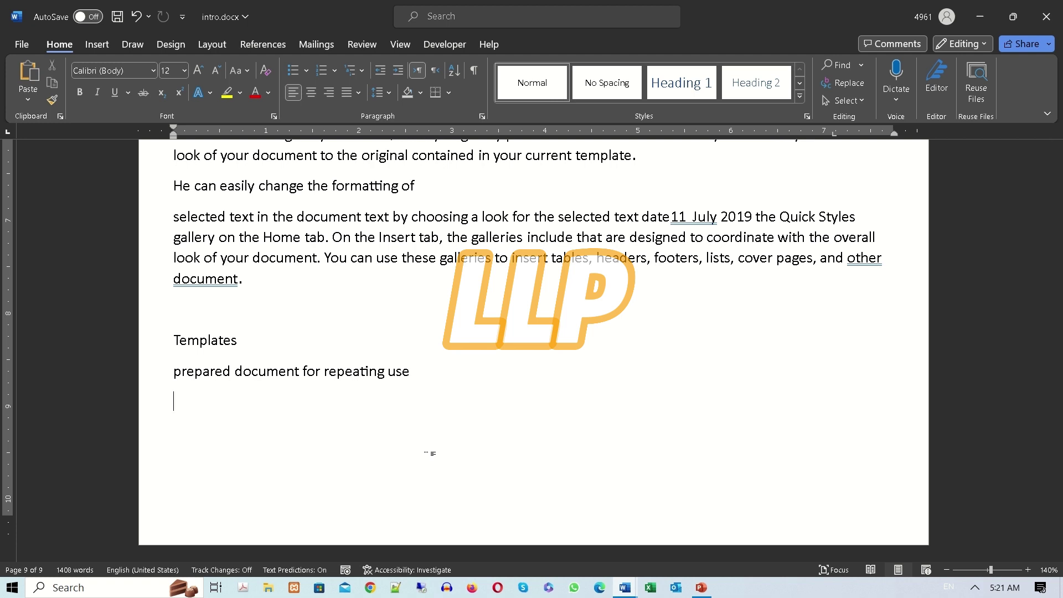
type("C -> users -> log")
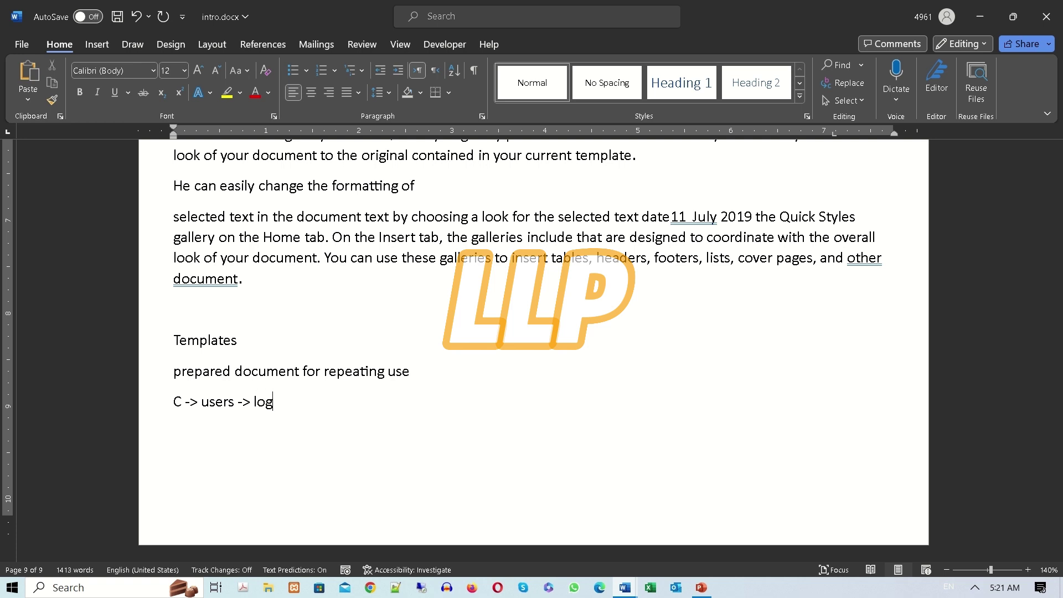
type("in user -> app data -")
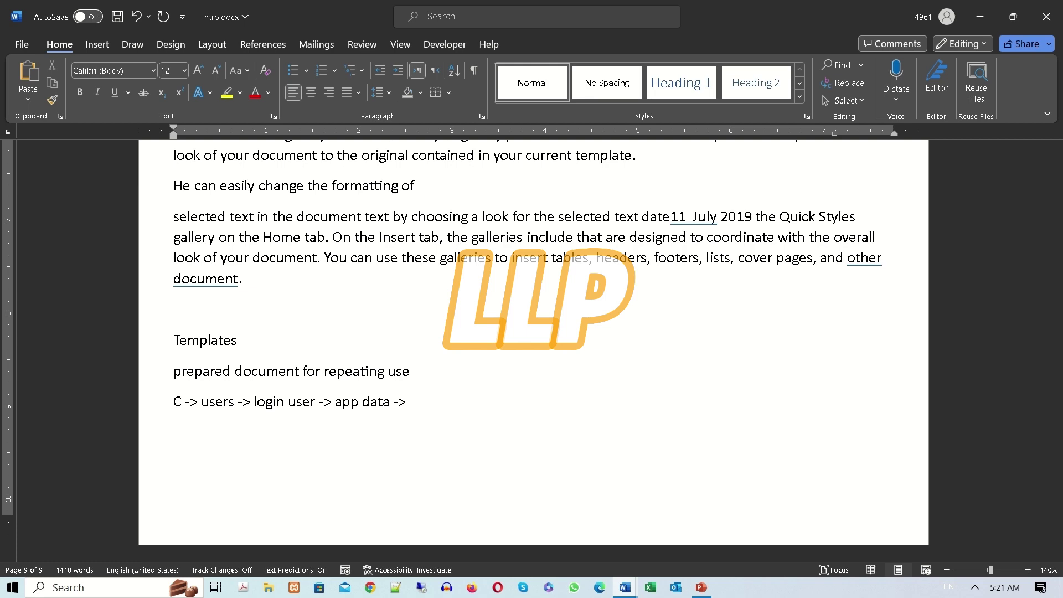
type("> ro")
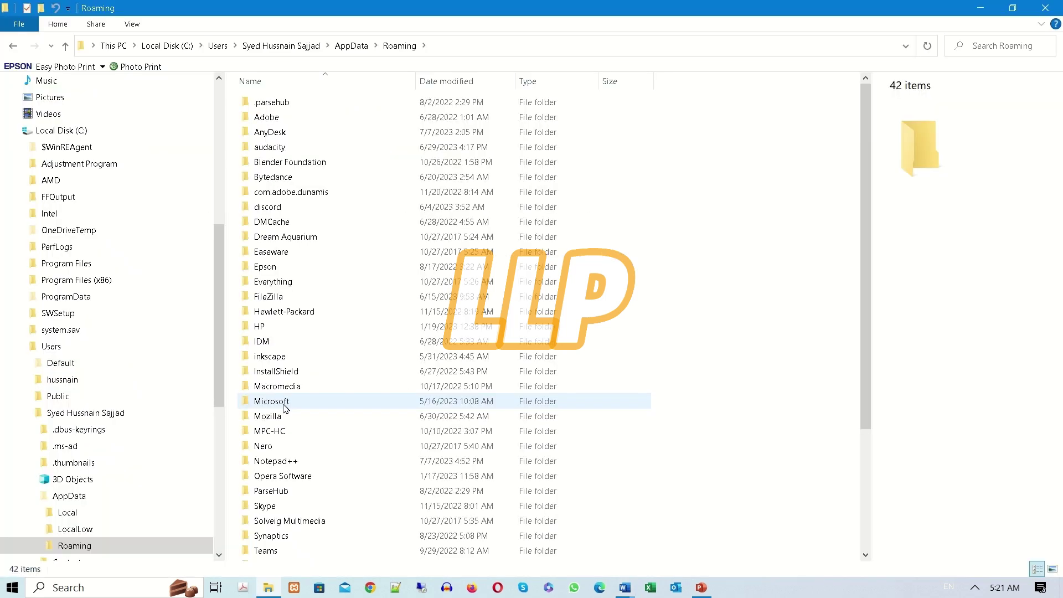
Navigate from Roaming into the Microsoft\Templates folder in File Explorer.
left_click(280, 403)
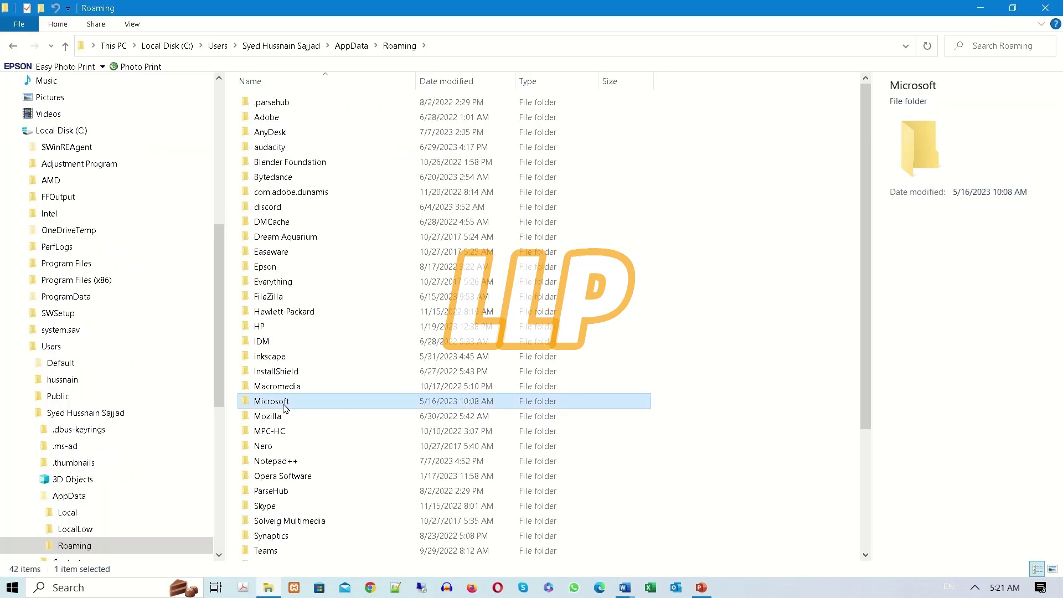
double_click(282, 406)
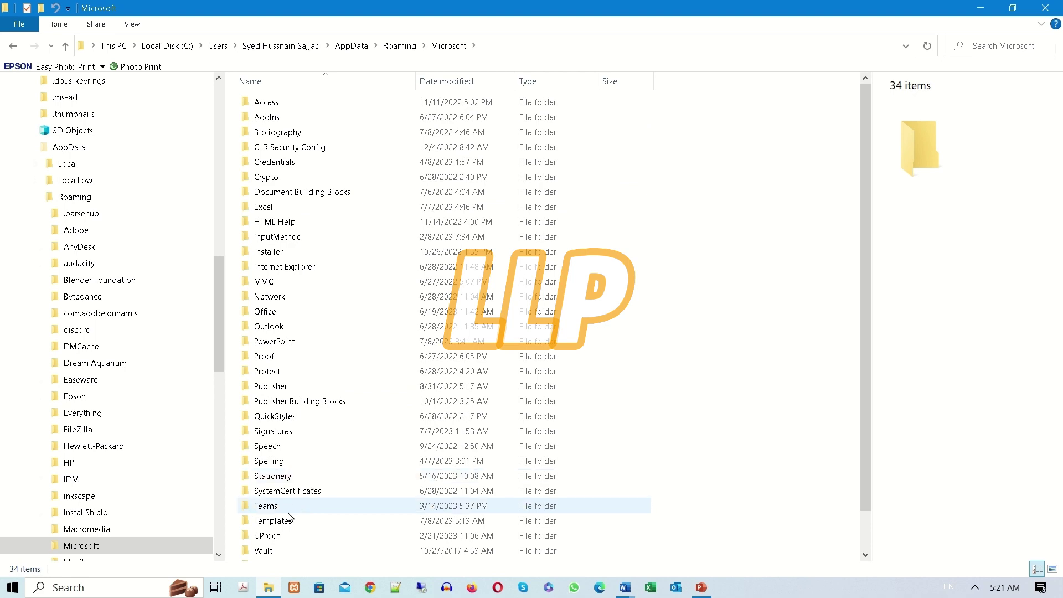
left_click(278, 522)
double_click(277, 524)
Copy the Templates folder path from the address bar and minimize File Explorer.
left_click(536, 46)
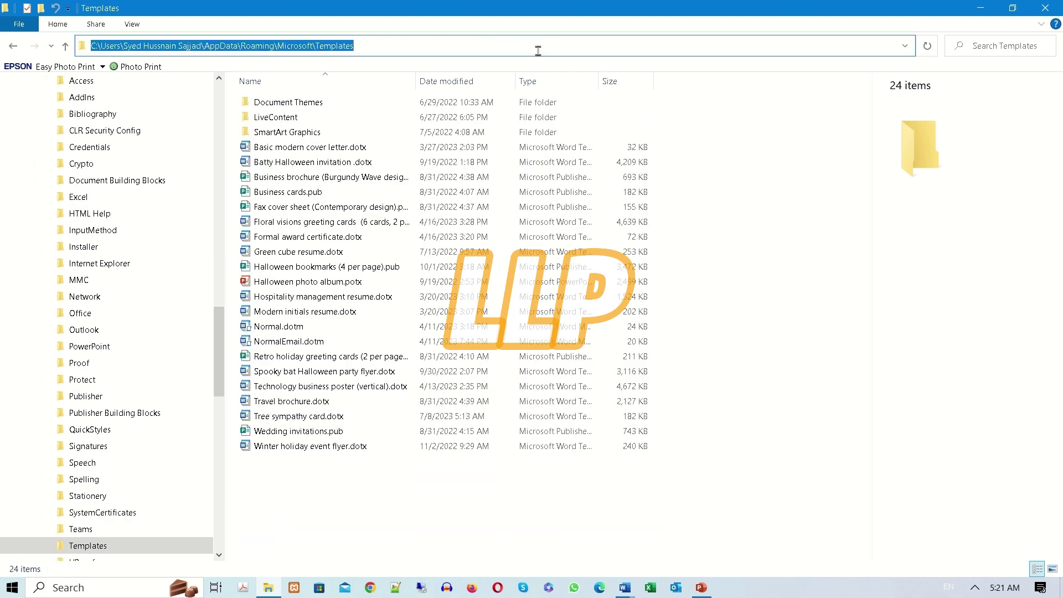
right_click(332, 46)
left_click(354, 83)
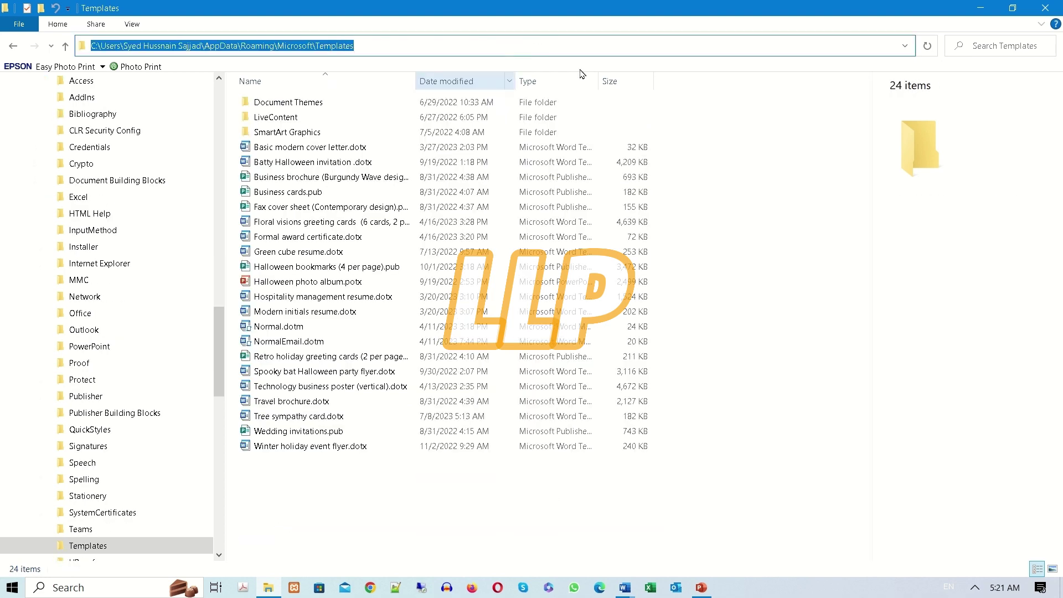
left_click(995, 7)
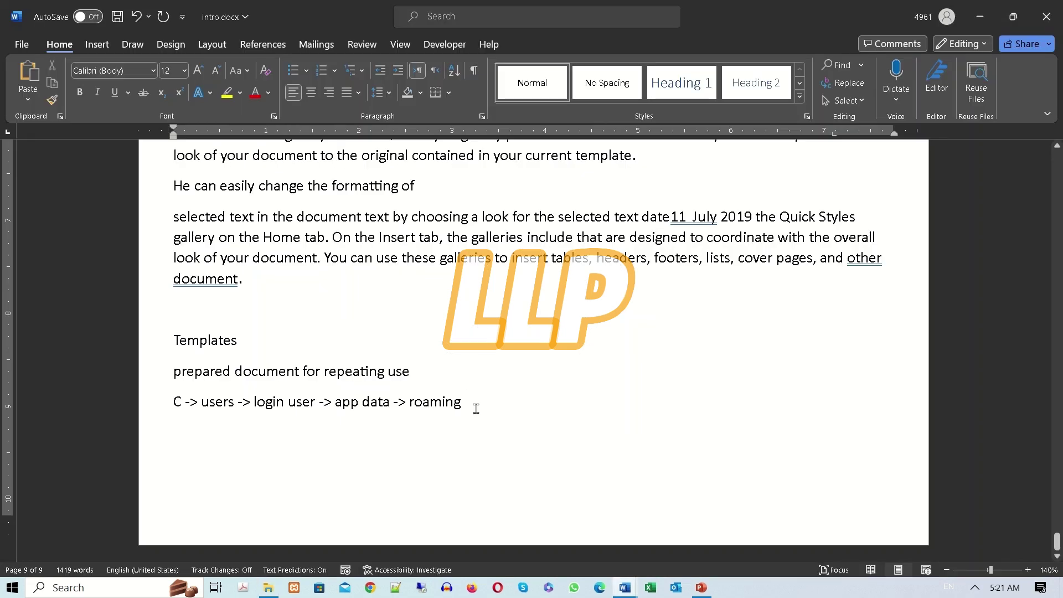
Replace the arrow-style line with the pasted Templates folder path and review its parts.
left_click(137, 396)
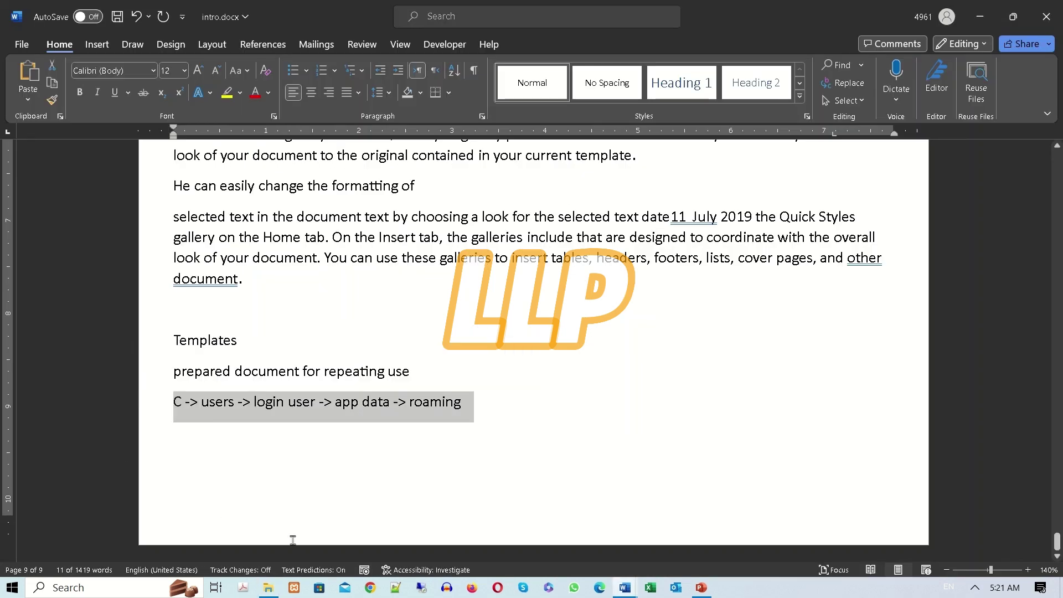
key("ctrl+v")
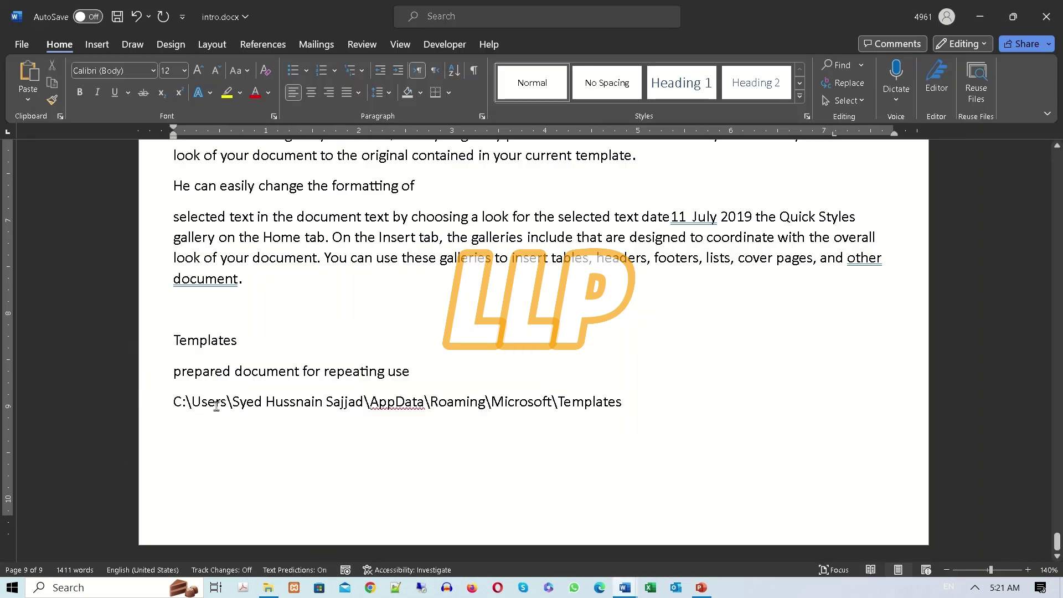
left_click_drag(227, 404, 191, 405)
left_click_drag(364, 406, 235, 408)
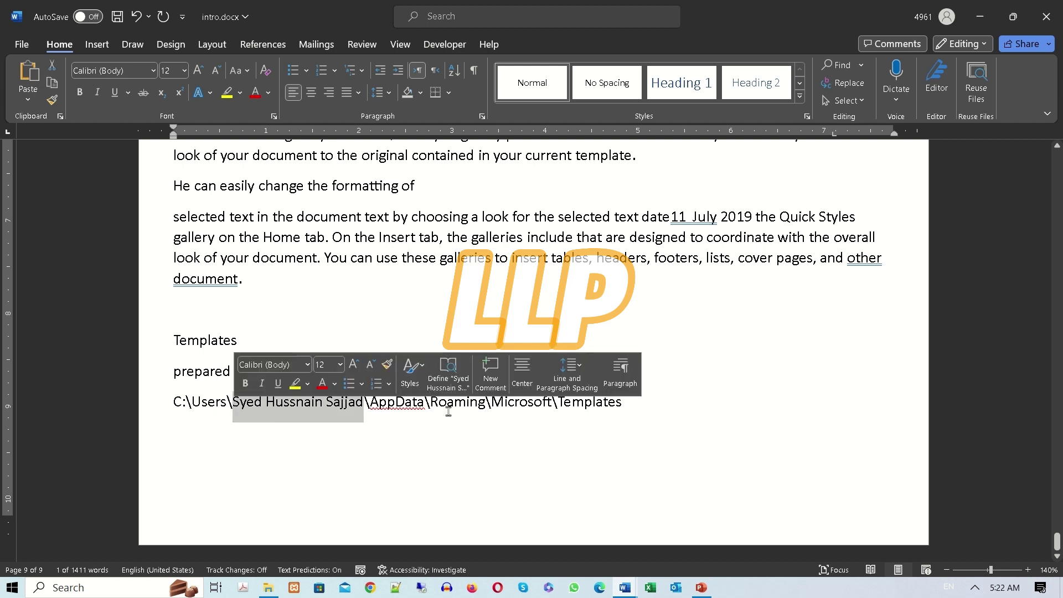
left_click_drag(425, 407, 267, 405)
left_click_drag(478, 407, 439, 407)
left_click(522, 406)
double_click(522, 406)
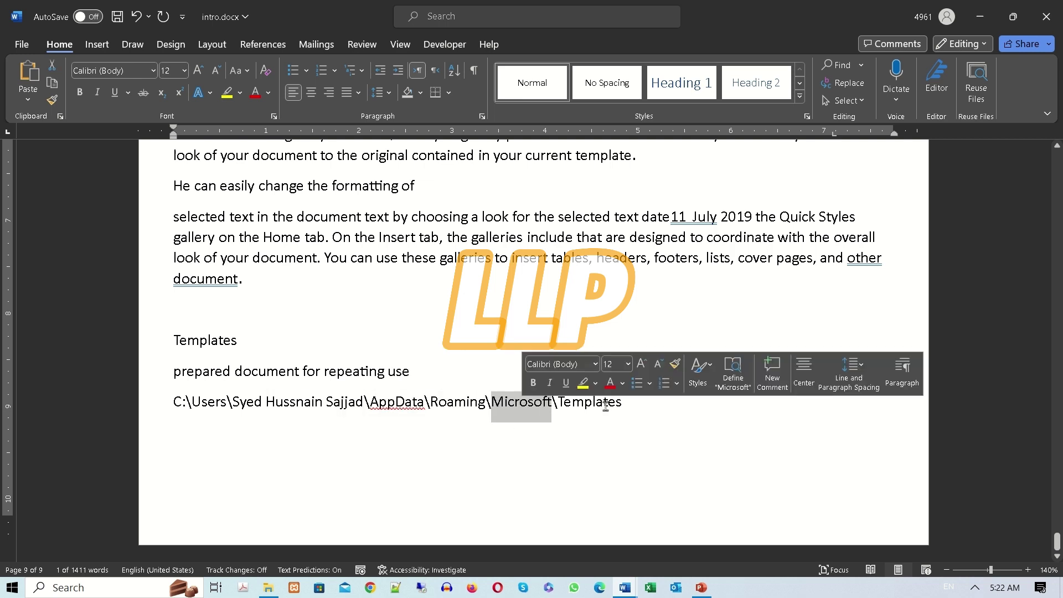
double_click(606, 406)
left_click(663, 458)
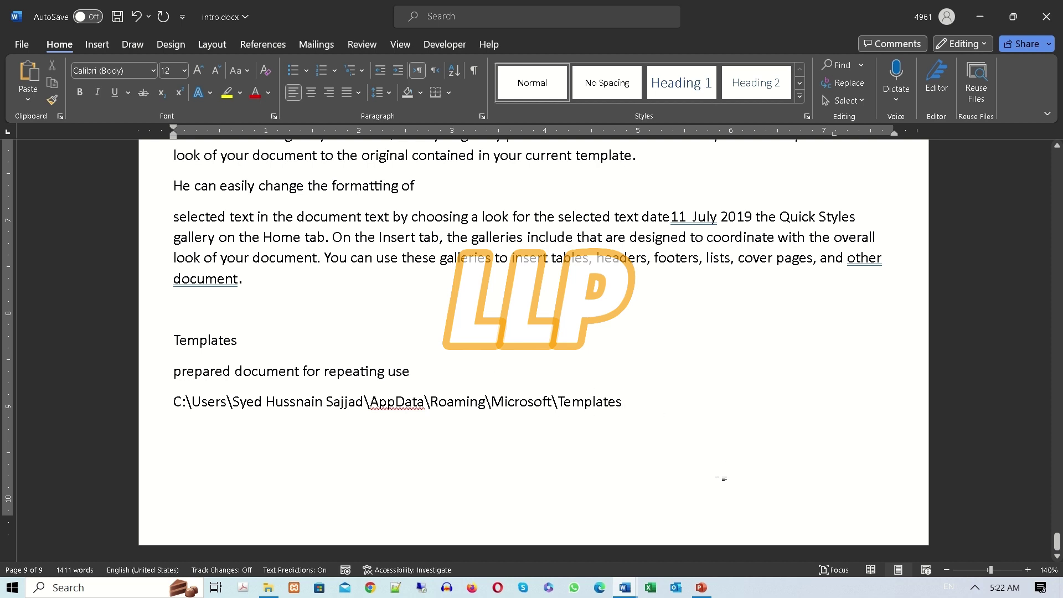
Start a new line and type 'File type should be temp', fixing a typo.
key("Return")
key("Return")
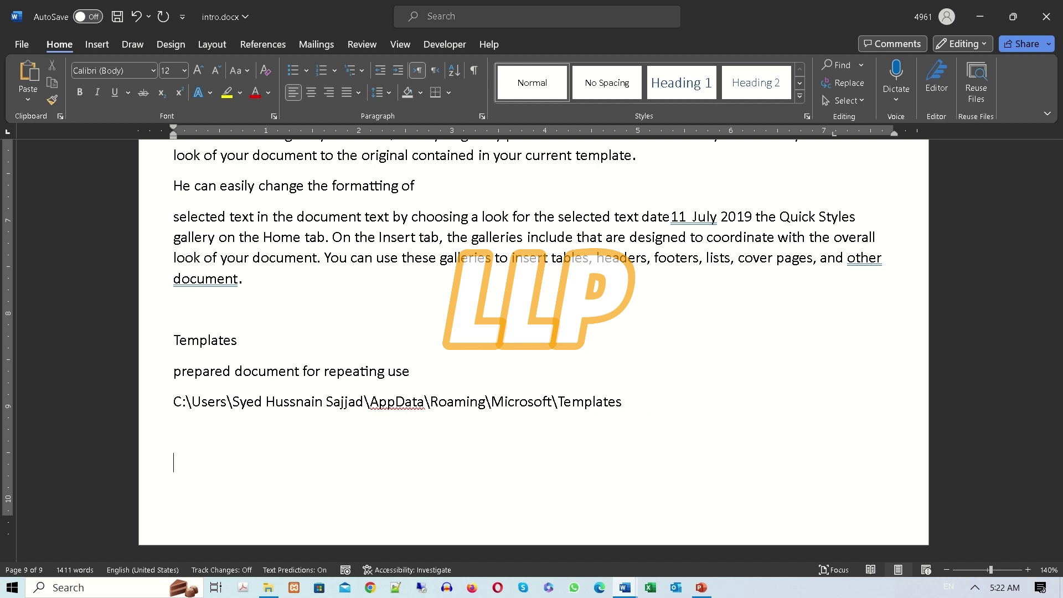
type("File type should be temp")
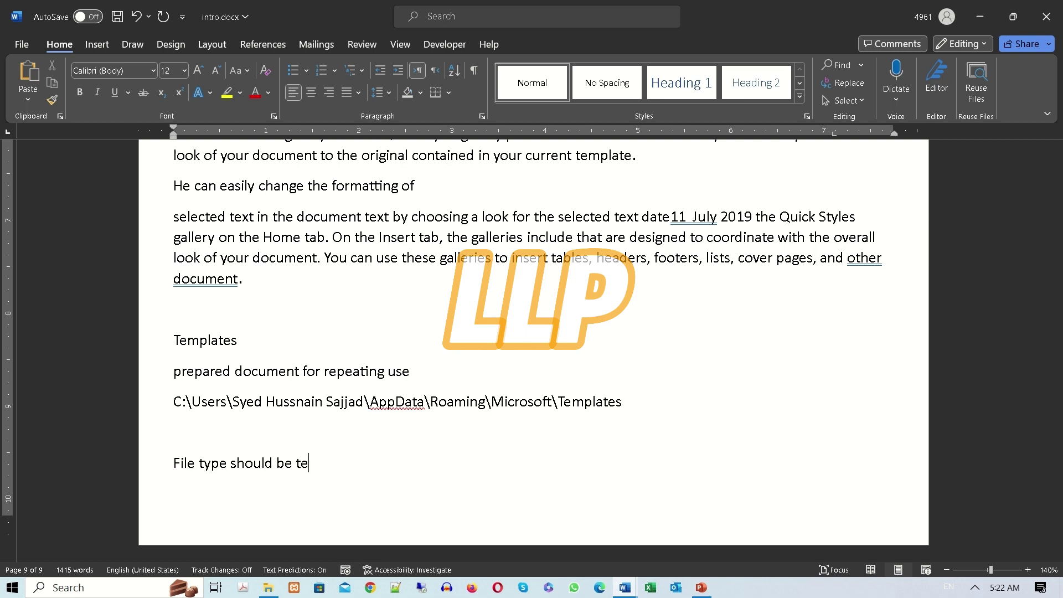
left_click(22, 44)
In Save As, set the file type to Word Template (*.dotx), then return to intro.docx without saving.
left_click(48, 228)
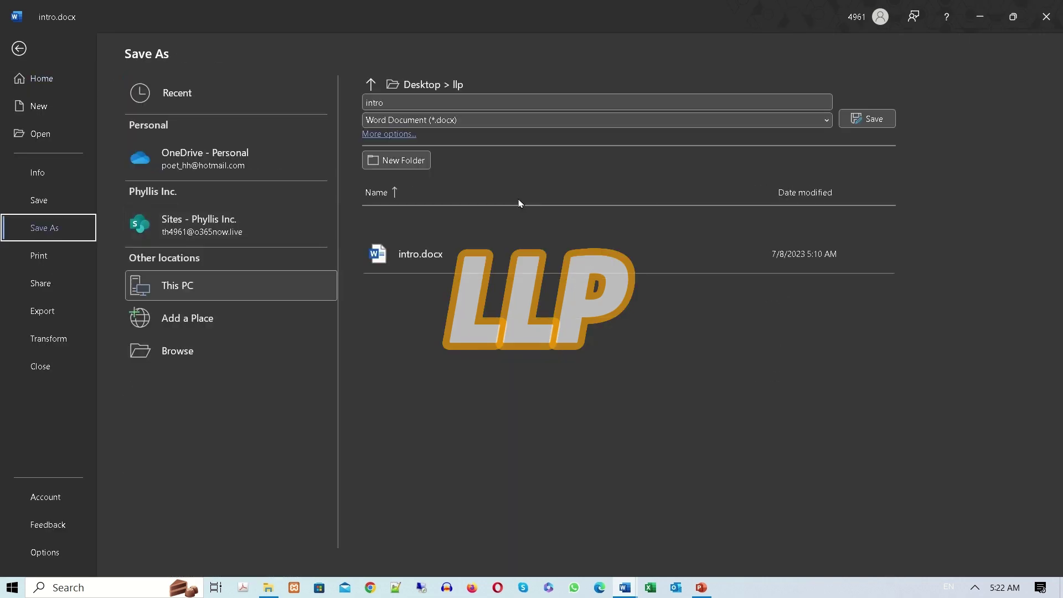
left_click(421, 120)
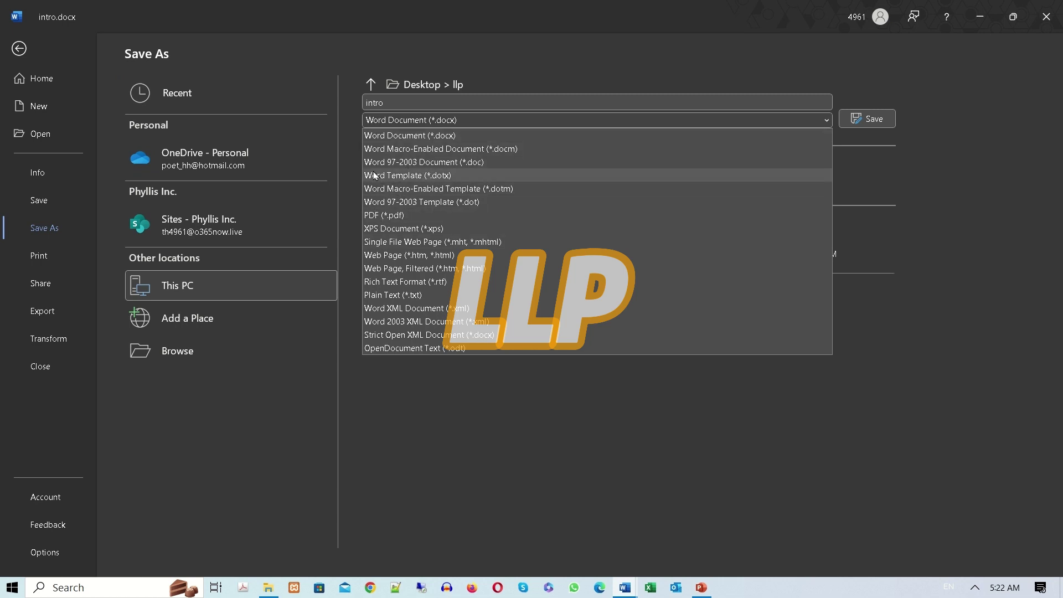
left_click(404, 175)
left_click(462, 120)
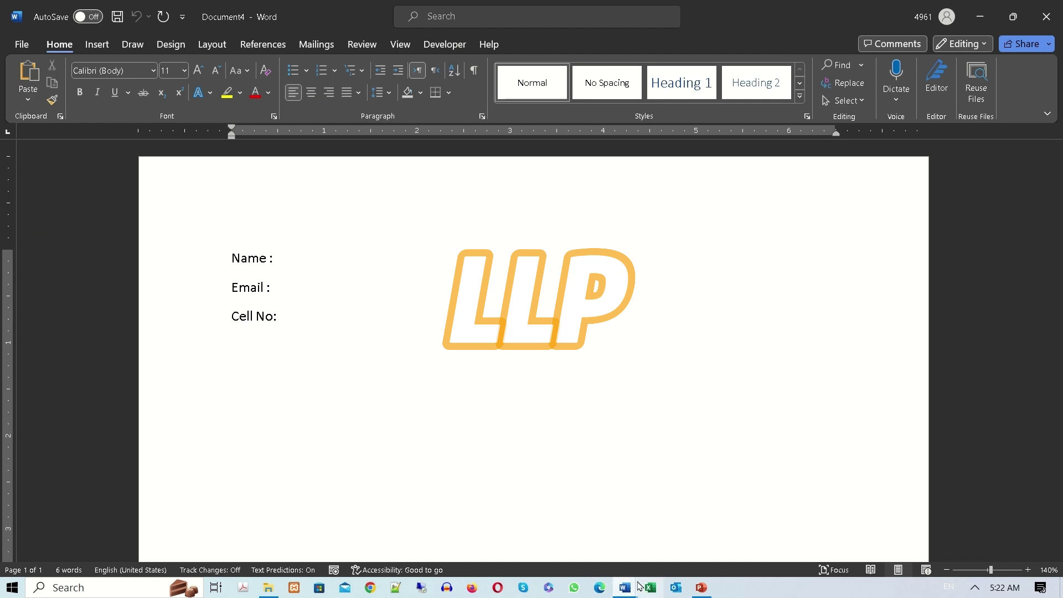
mouse_move(624, 586)
left_click(547, 523)
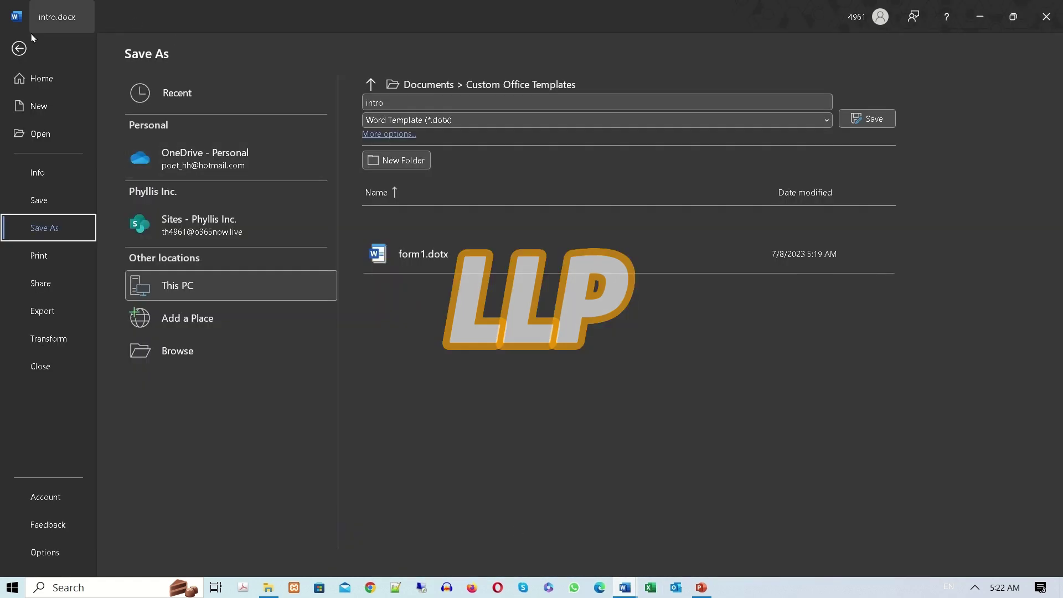
left_click(22, 47)
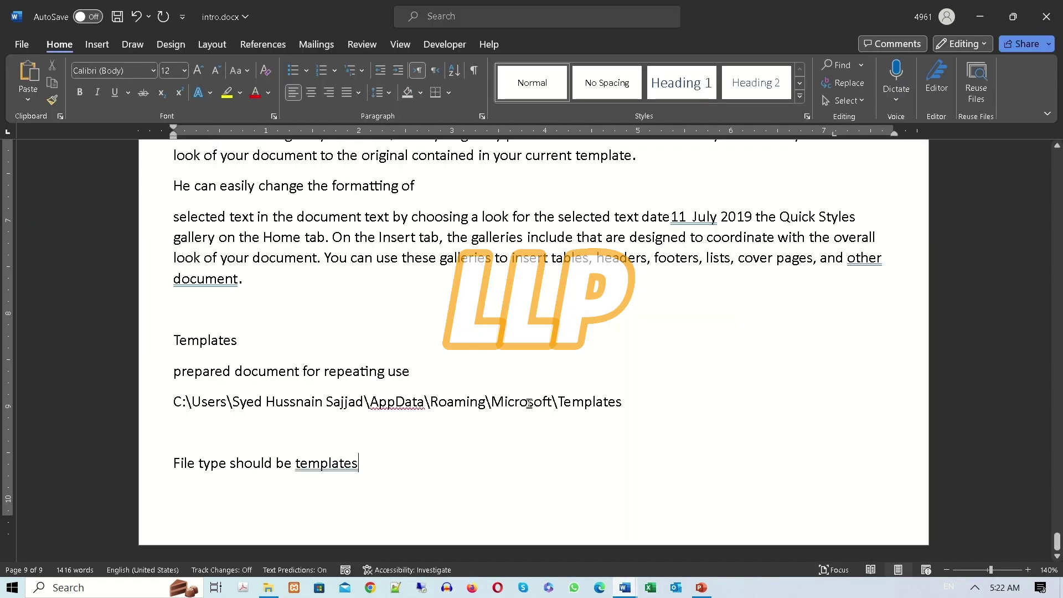
Add a blank line after the 'File type should be templates' note.
scroll(529, 403, "up", 2)
scroll(373, 467, "down", 2)
key("Return")
left_click_drag(626, 401, 170, 401)
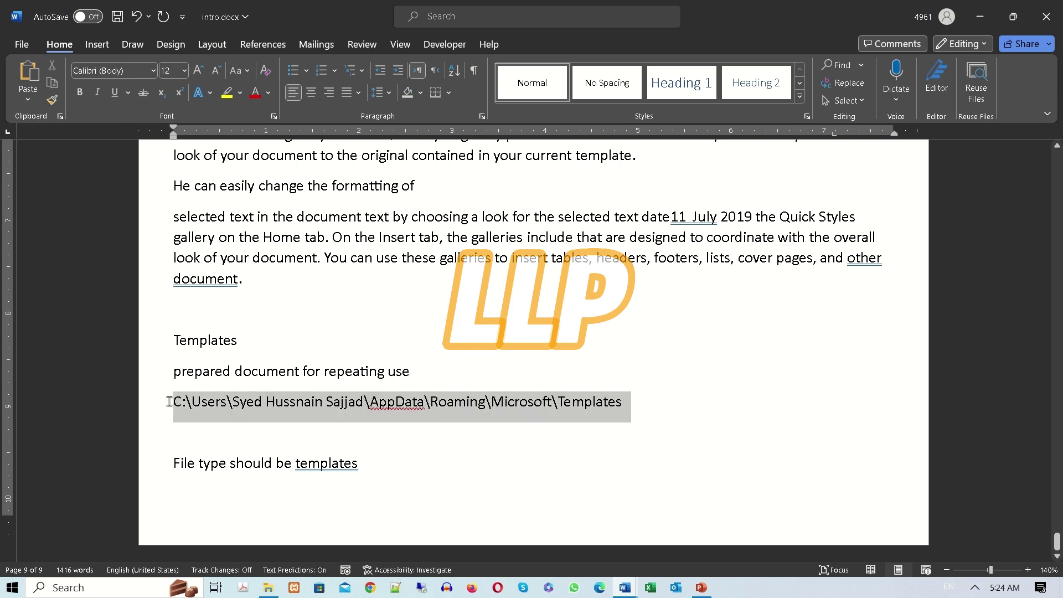
left_click(202, 433)
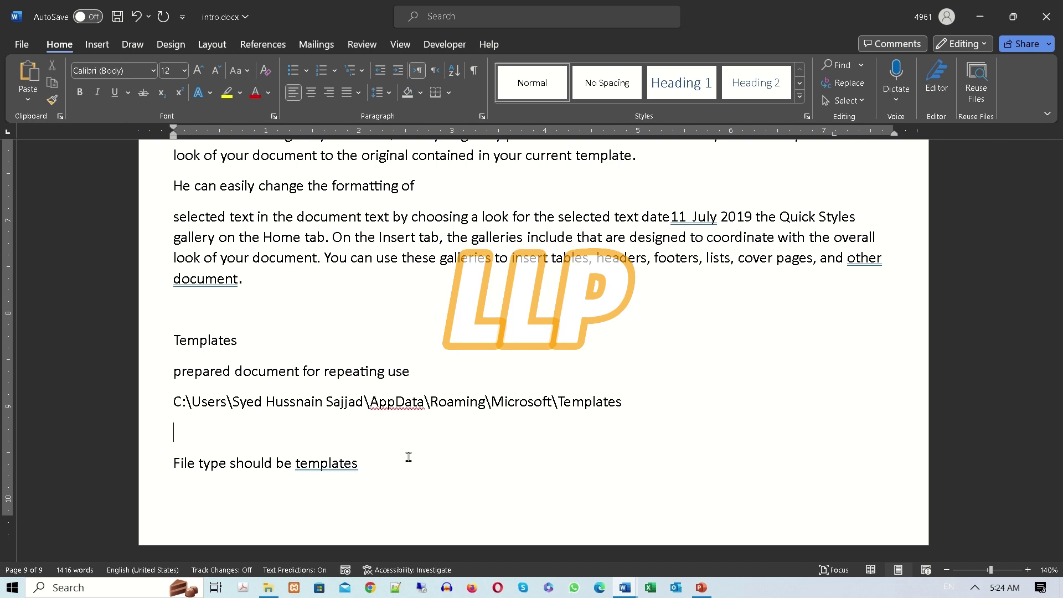
left_click_drag(368, 467, 296, 469)
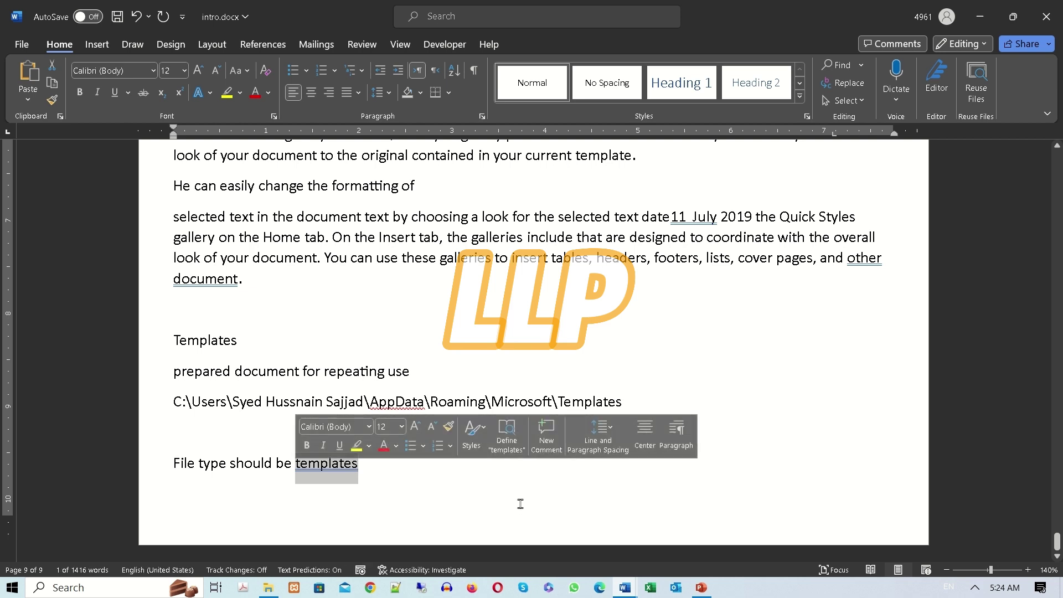
left_click(701, 591)
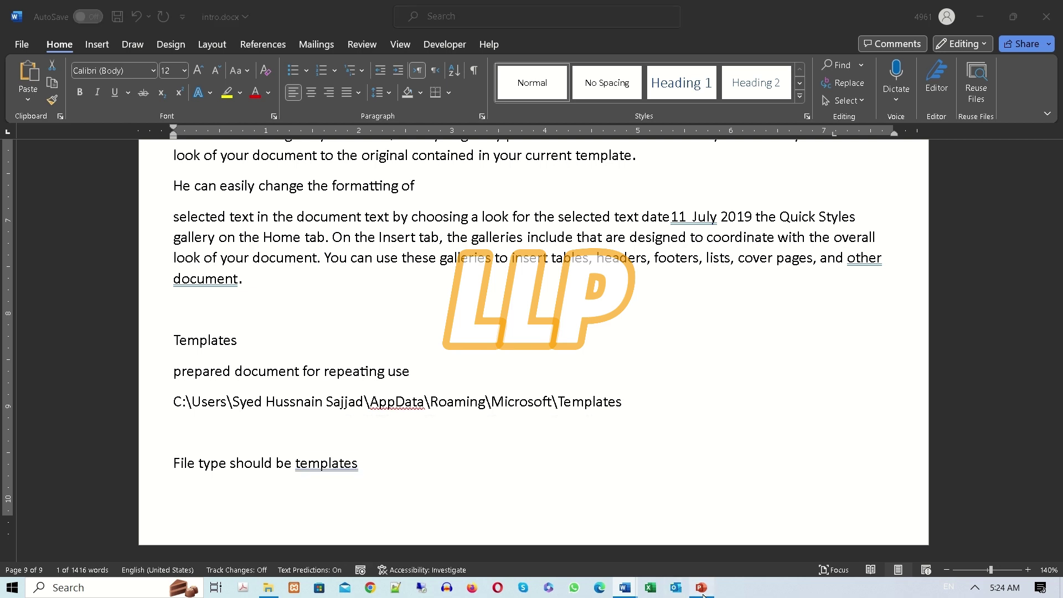